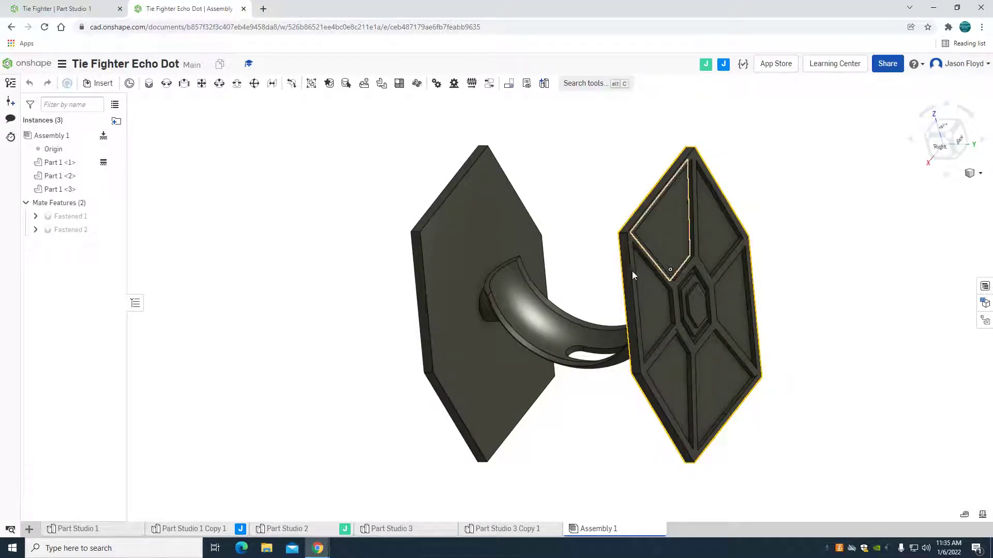
# Switch back to the Tie Fighter Part Studio 1 tab, where Sketch 2 is being edited
pyautogui.click(73, 9)
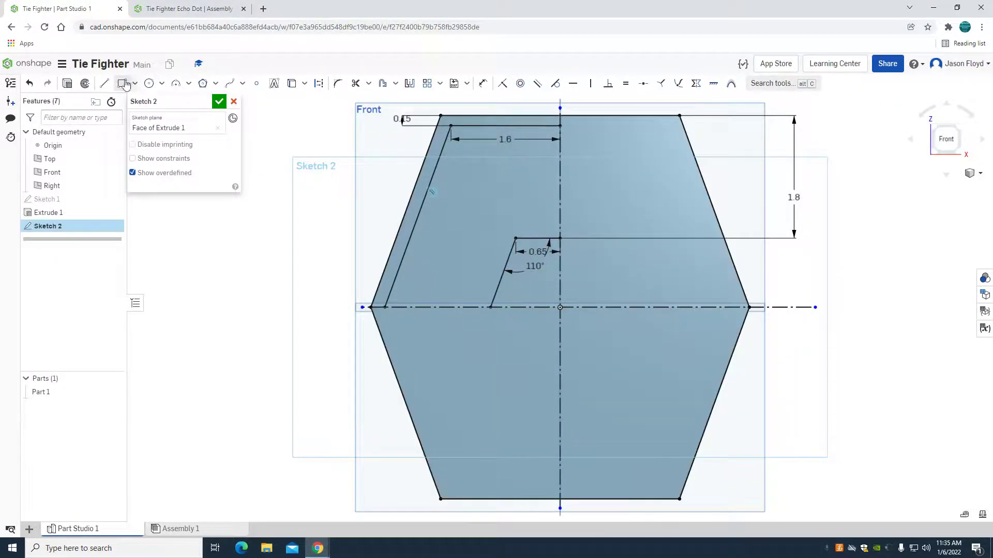
# Draw a 0.435 inner line toward the vertical centreline and undo the stray slanted line
pyautogui.click(106, 85)
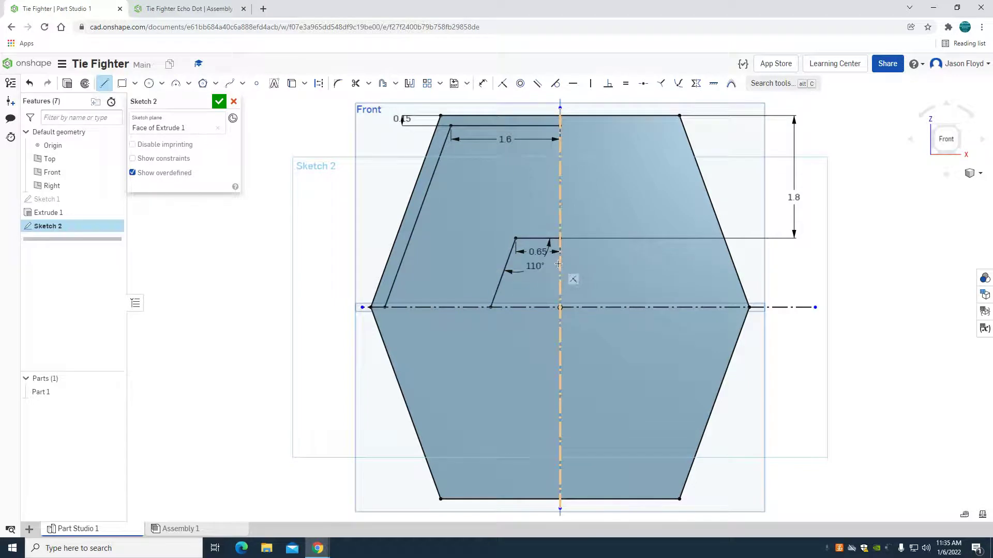
pyautogui.click(531, 265)
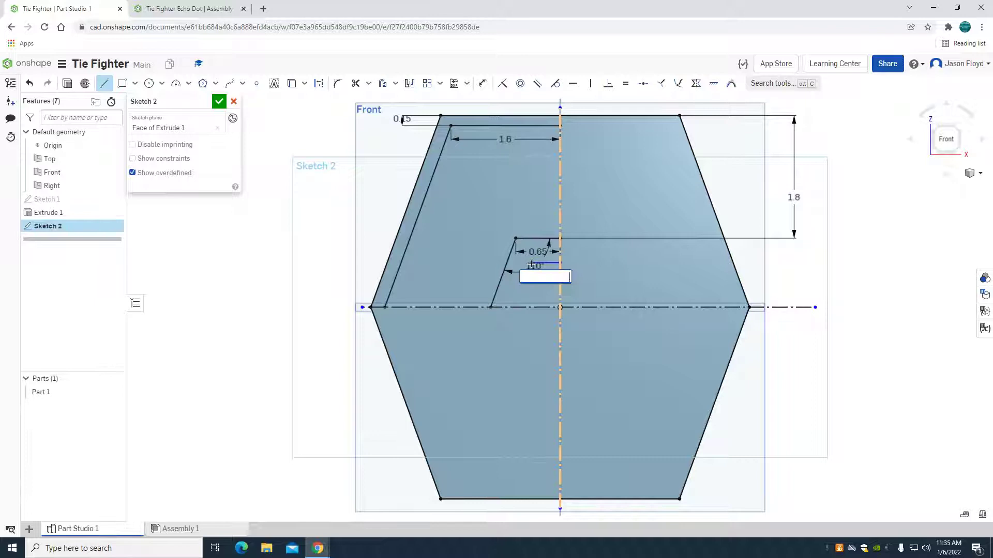
pyautogui.write('43')
pyautogui.press('Return')
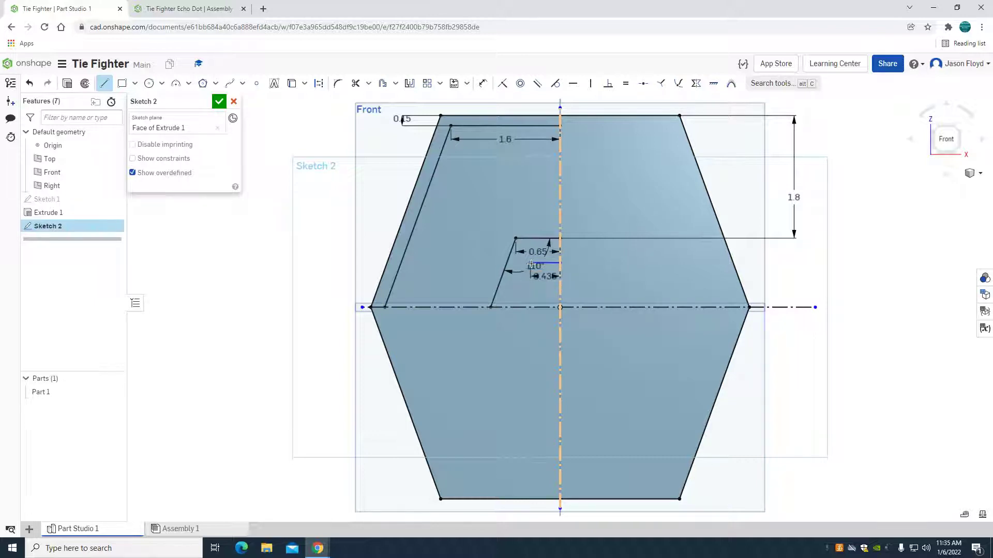
pyautogui.click(514, 307)
pyautogui.press('Escape')
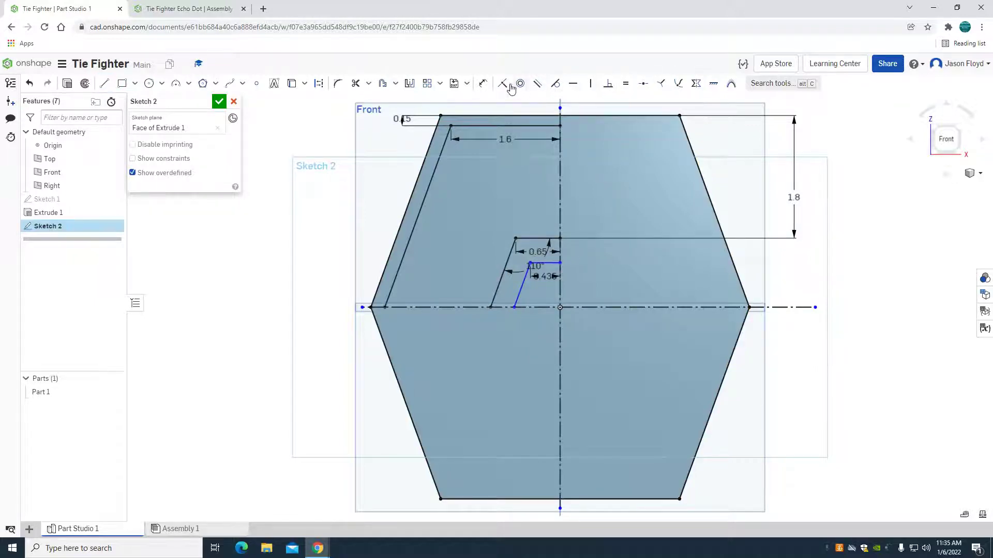
pyautogui.click(483, 84)
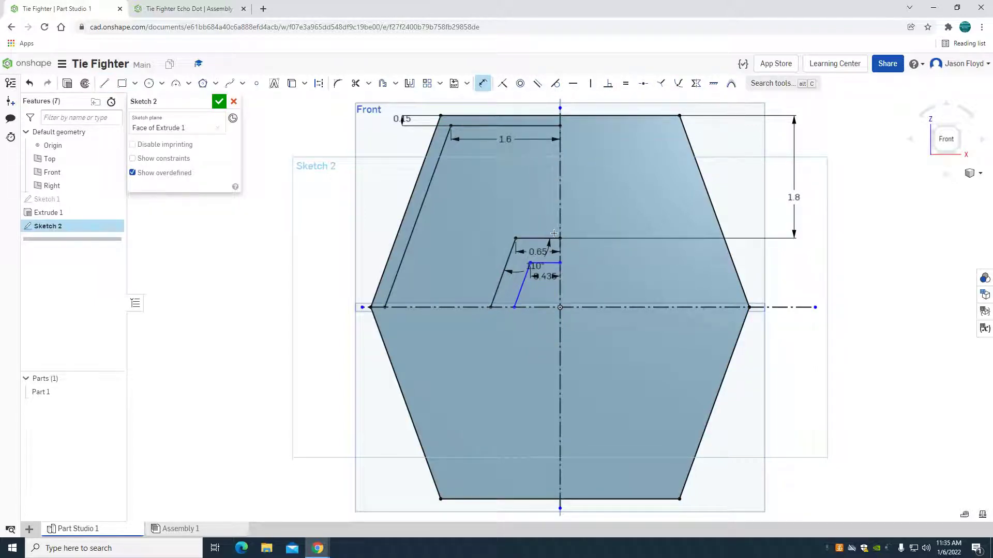
pyautogui.press('Escape')
pyautogui.hotkey('ctrl', 'z')
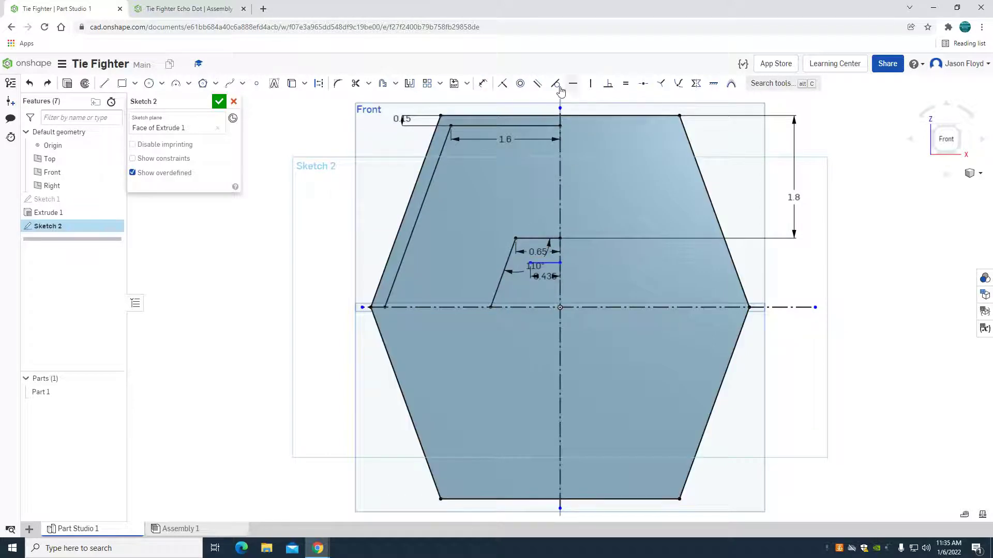
# Dimension the new inner line 0.2 below the top edge
pyautogui.click(483, 83)
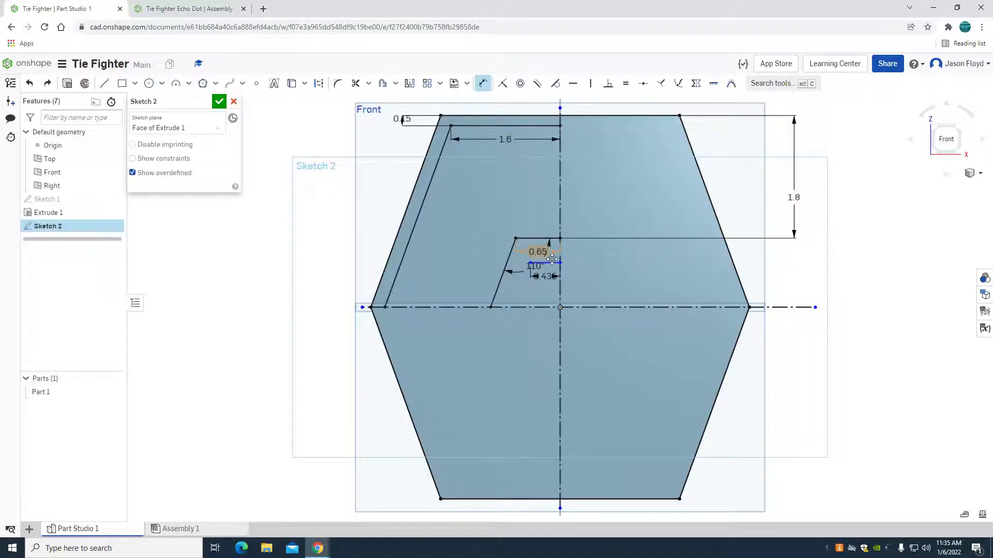
pyautogui.click(545, 262)
pyautogui.click(541, 239)
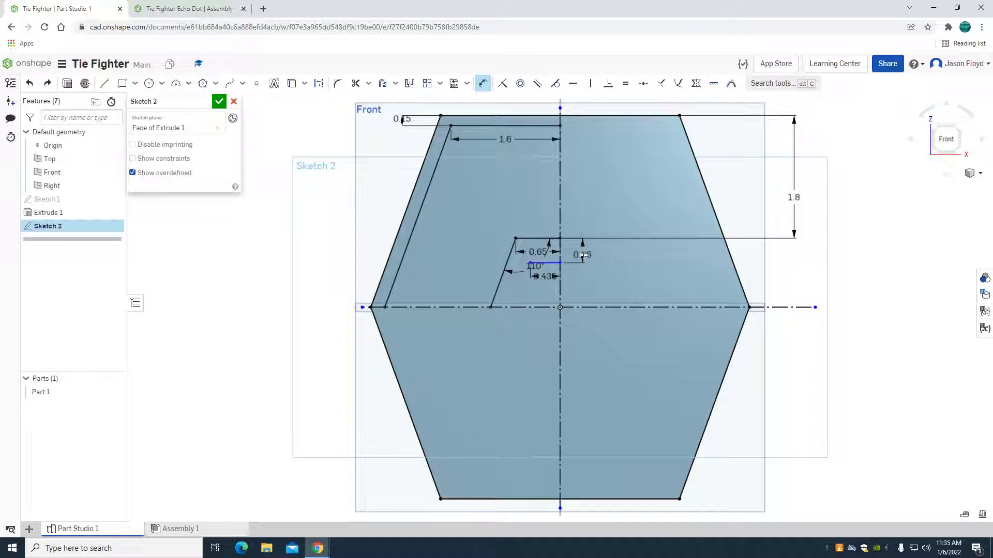
pyautogui.click(585, 256)
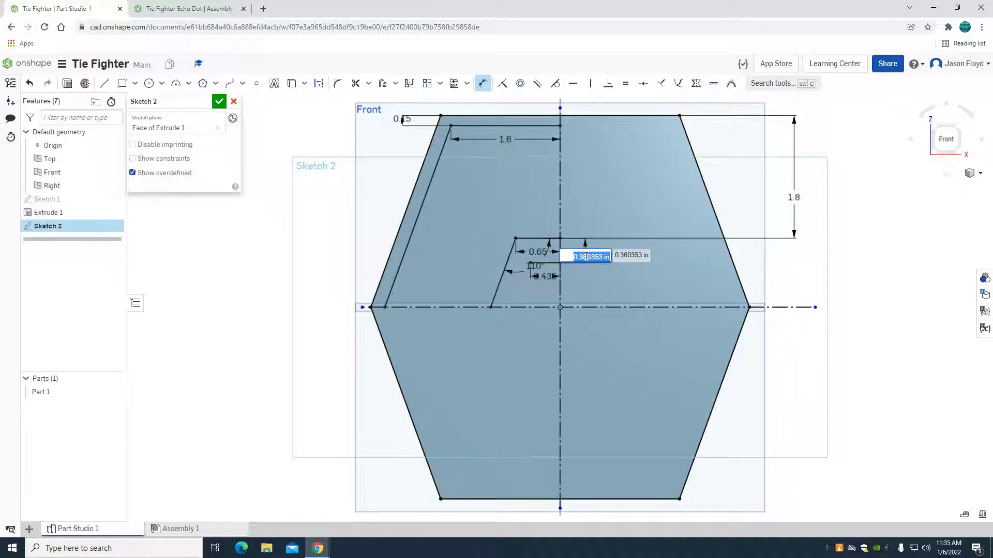
pyautogui.write('0.2')
pyautogui.press('Return')
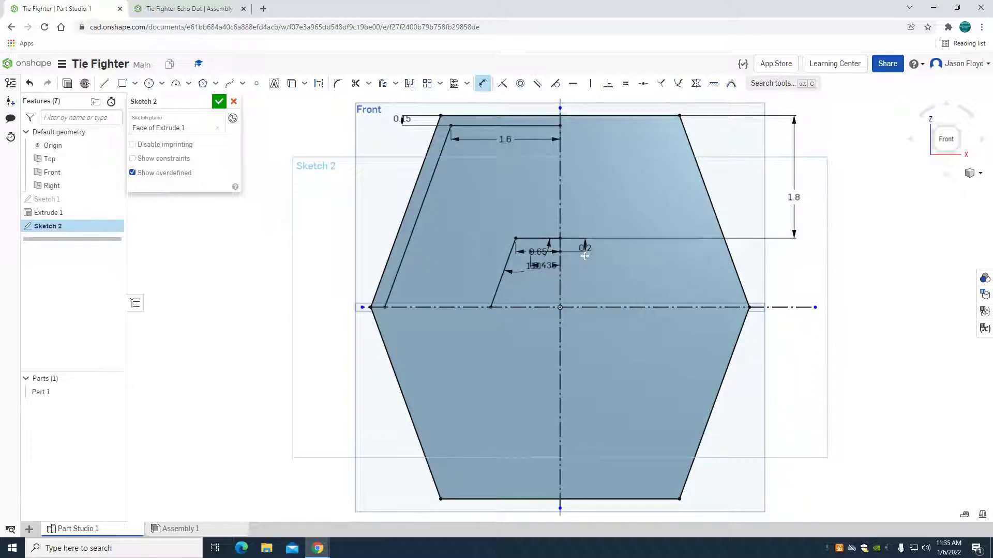
# Draw a slanted line from the inner line's end down to the horizontal centreline
pyautogui.click(103, 84)
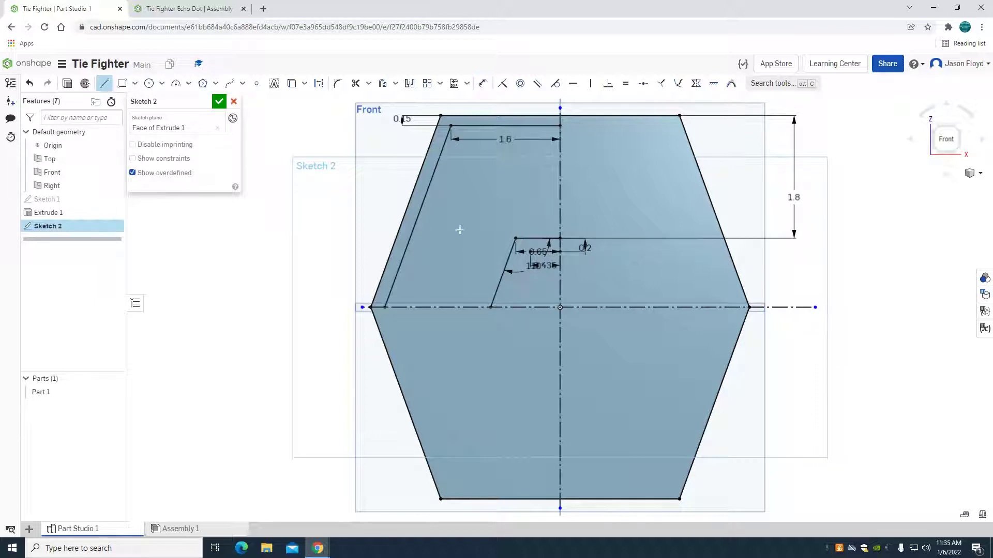
pyautogui.click(529, 252)
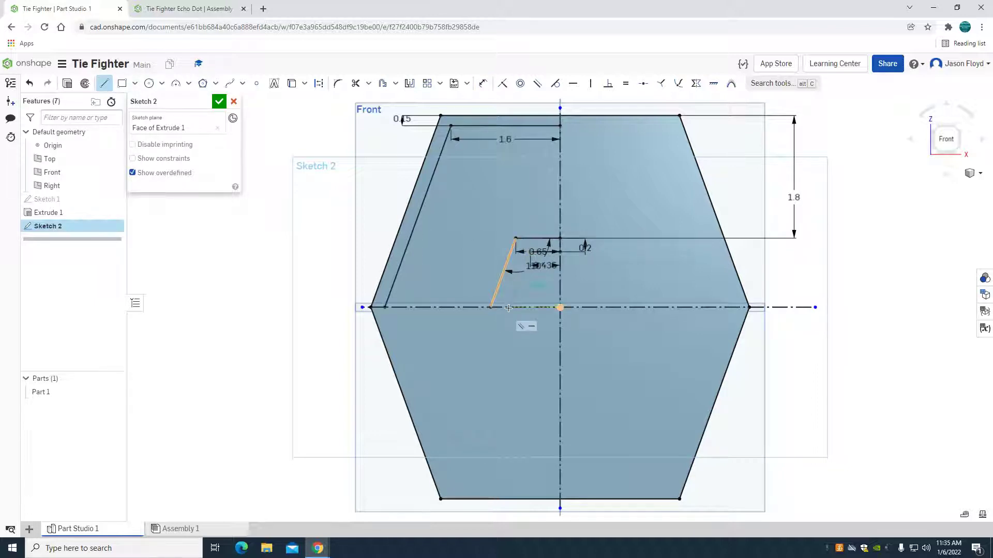
pyautogui.click(511, 307)
pyautogui.rightClick(596, 276)
pyautogui.click(611, 282)
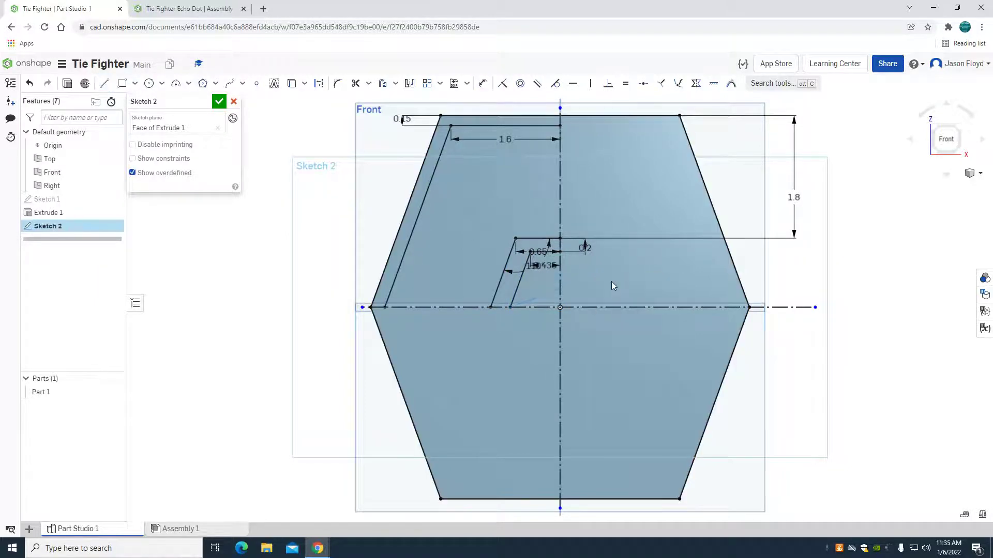
# Move the 0.435, 110° and 0.65 dimension labels clear of the geometry
pyautogui.scroll(5, 548, 271)
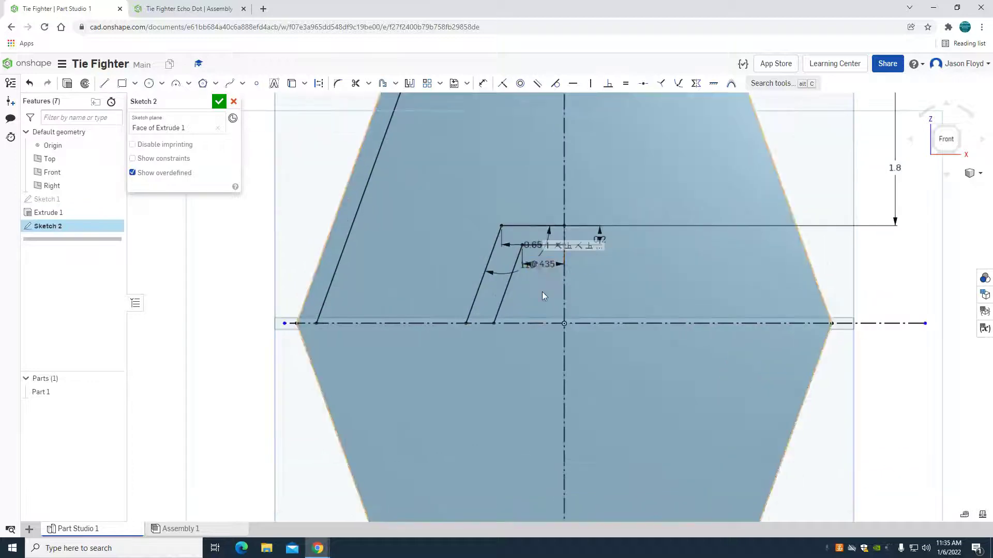
pyautogui.moveTo(546, 259); pyautogui.dragTo(569, 217)
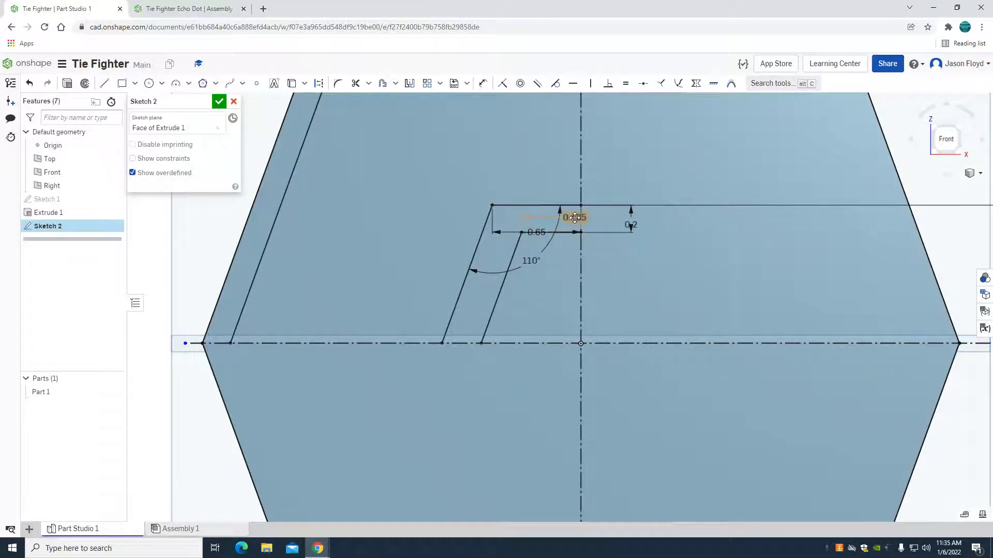
pyautogui.moveTo(541, 258); pyautogui.dragTo(487, 183)
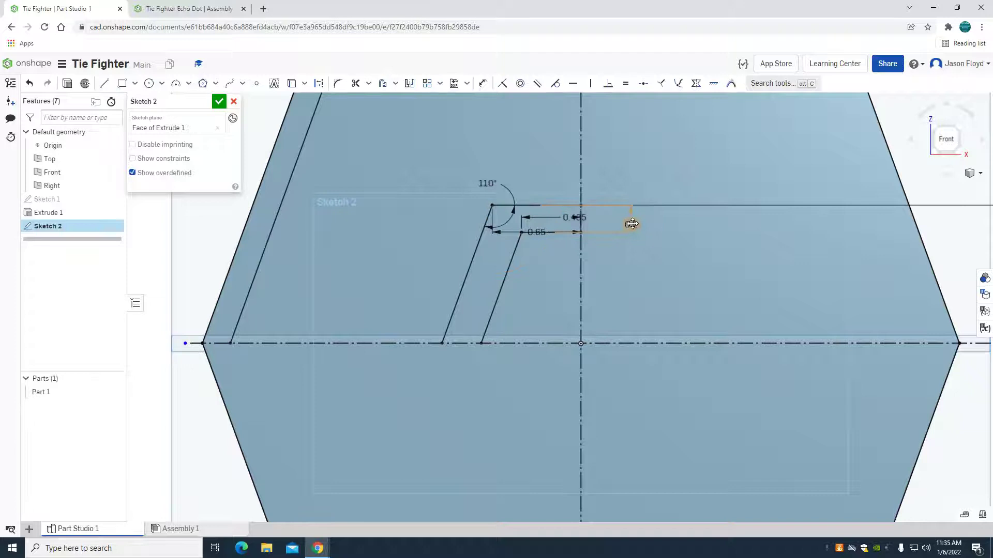
pyautogui.moveTo(631, 225); pyautogui.dragTo(632, 220)
pyautogui.moveTo(533, 234); pyautogui.dragTo(564, 188)
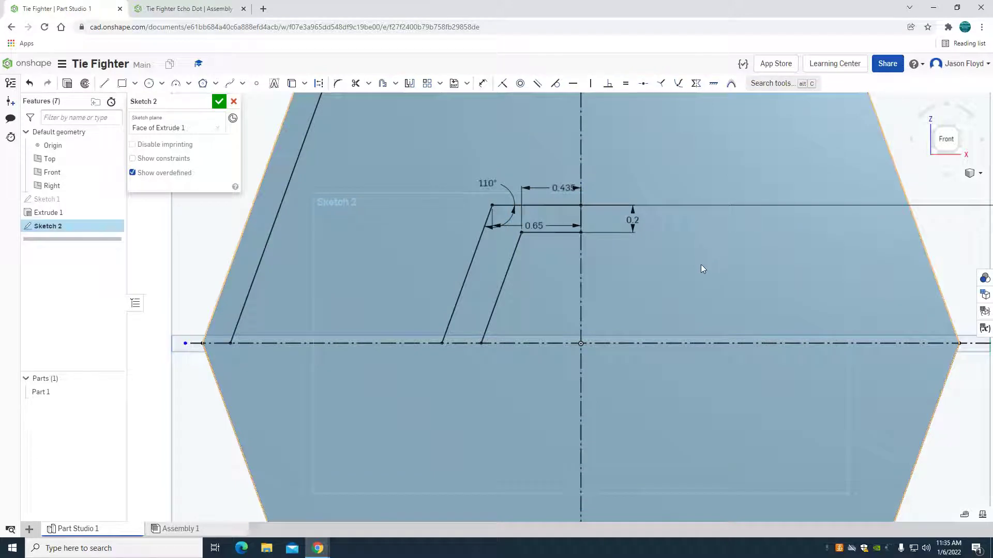
# Draw a 0.35 line from the vertical centreline with a slanted line down to the horizontal centreline
pyautogui.click(103, 83)
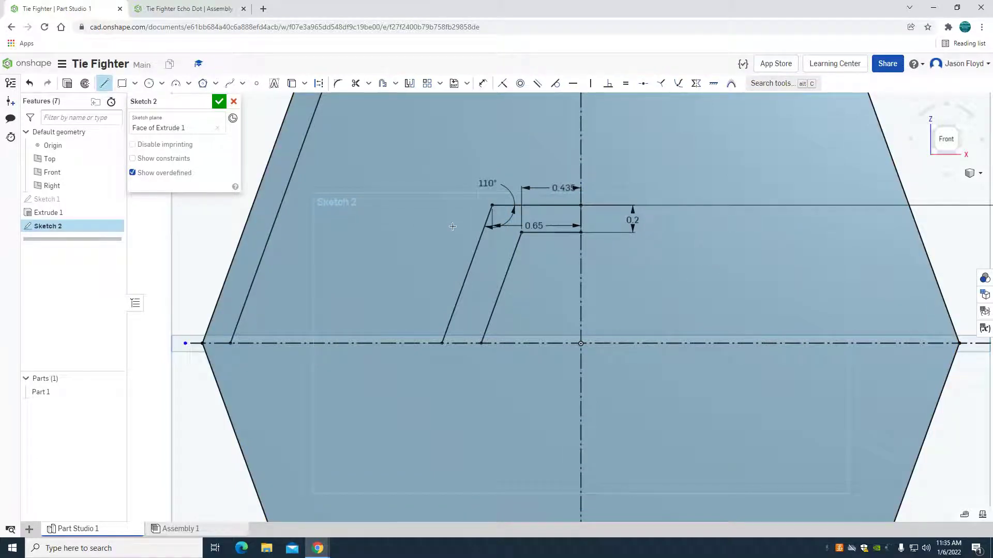
pyautogui.click(578, 257)
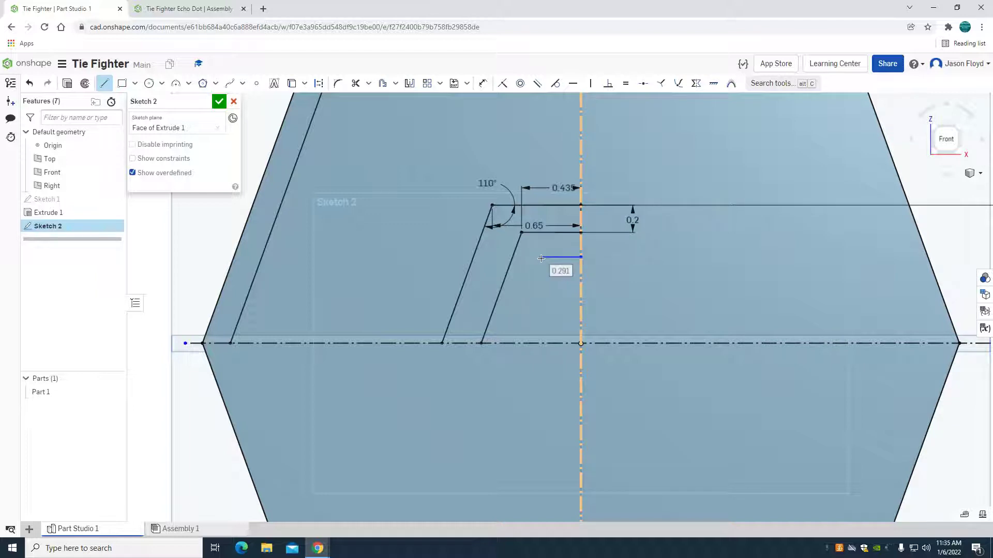
pyautogui.write('0.35')
pyautogui.press('Return')
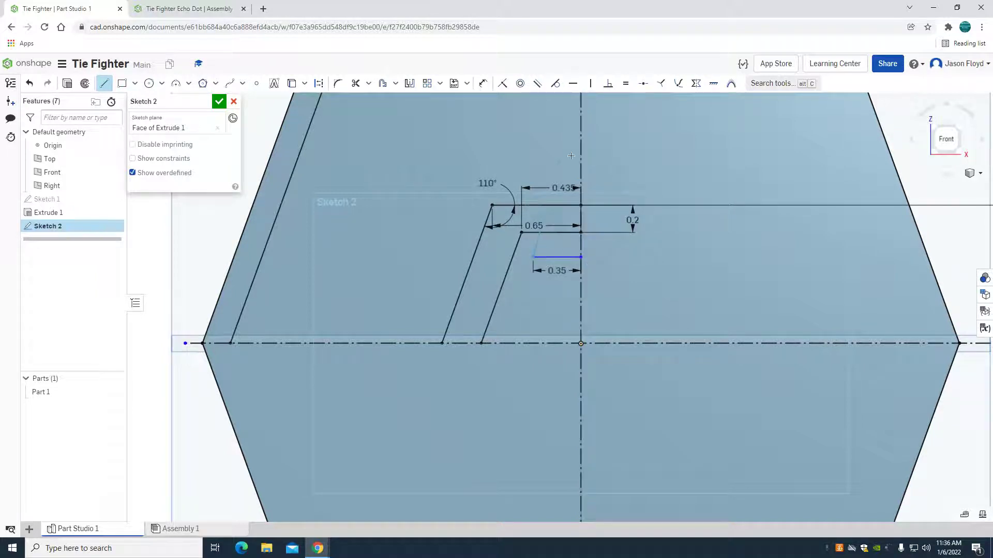
pyautogui.click(501, 343)
pyautogui.press('Escape')
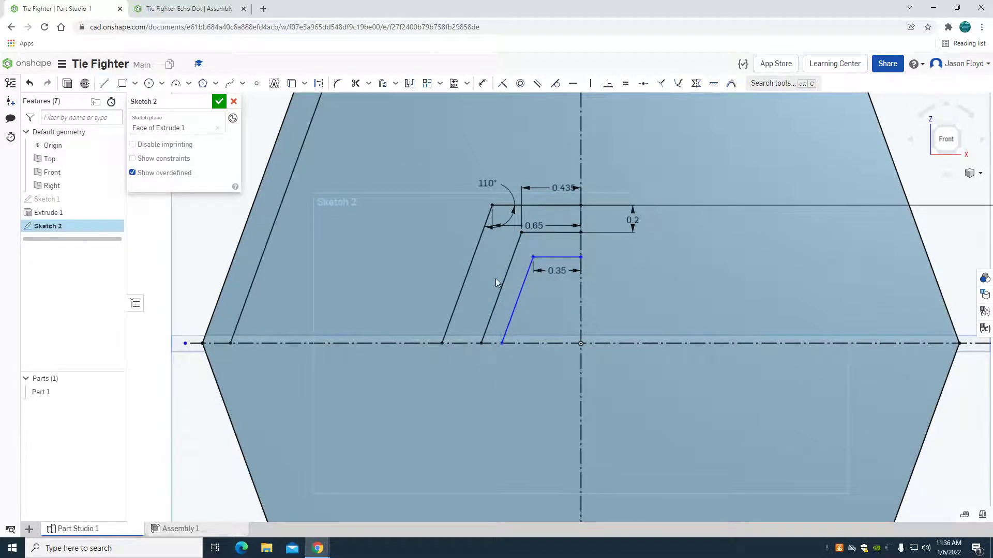
# Dimension the vertical gap between the two inner horizontal lines as 0.15
pyautogui.click(481, 85)
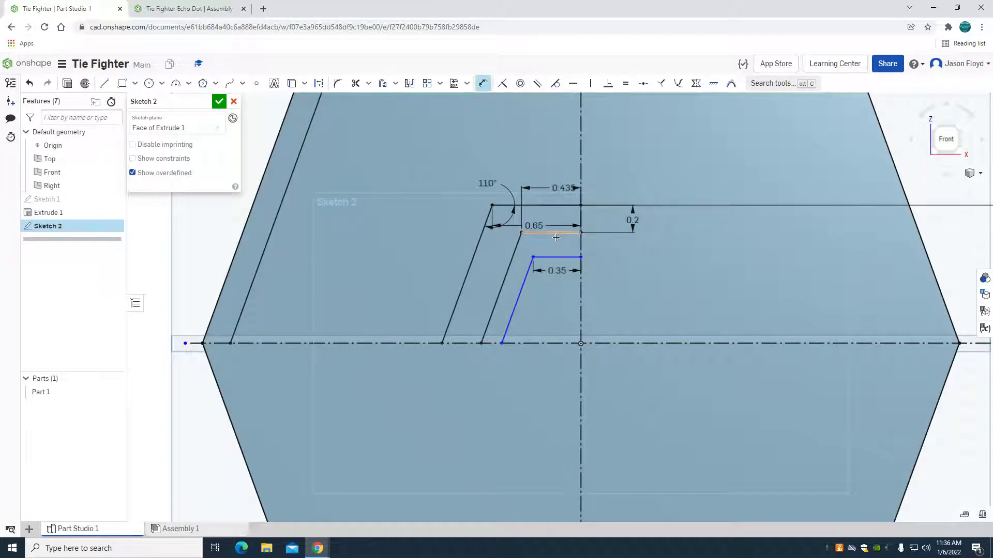
pyautogui.click(556, 233)
pyautogui.click(566, 257)
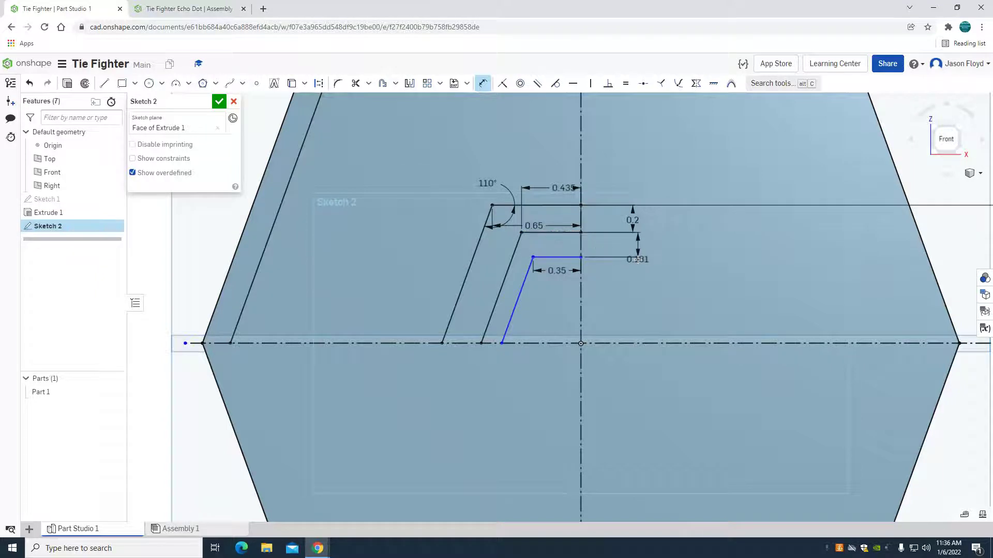
pyautogui.click(637, 259)
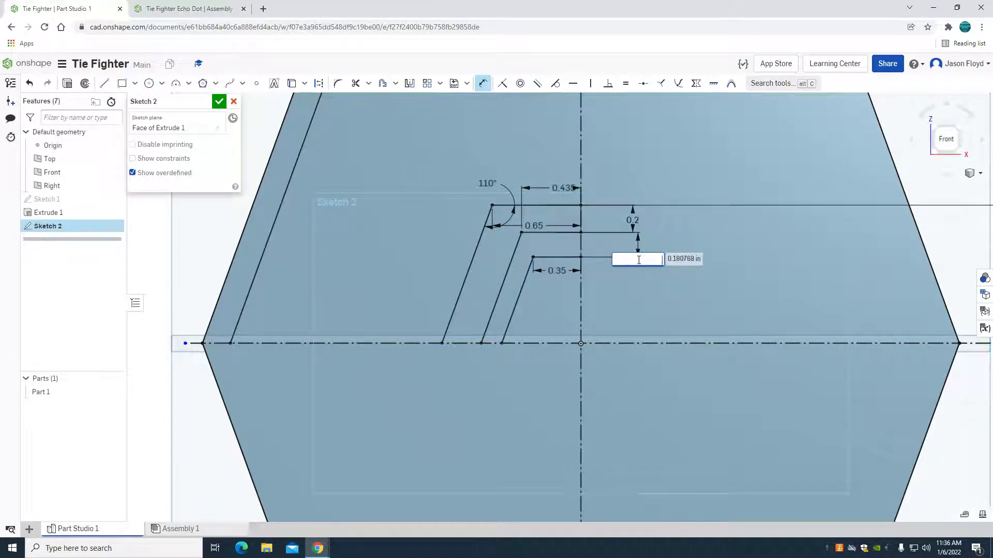
pyautogui.write('0.15')
pyautogui.press('Return')
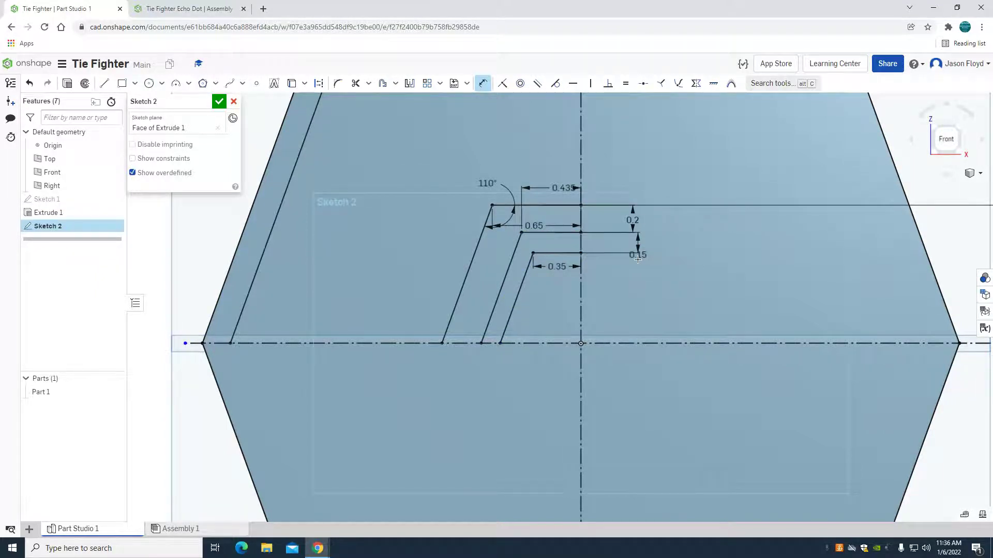
pyautogui.scroll(-2, 628, 253)
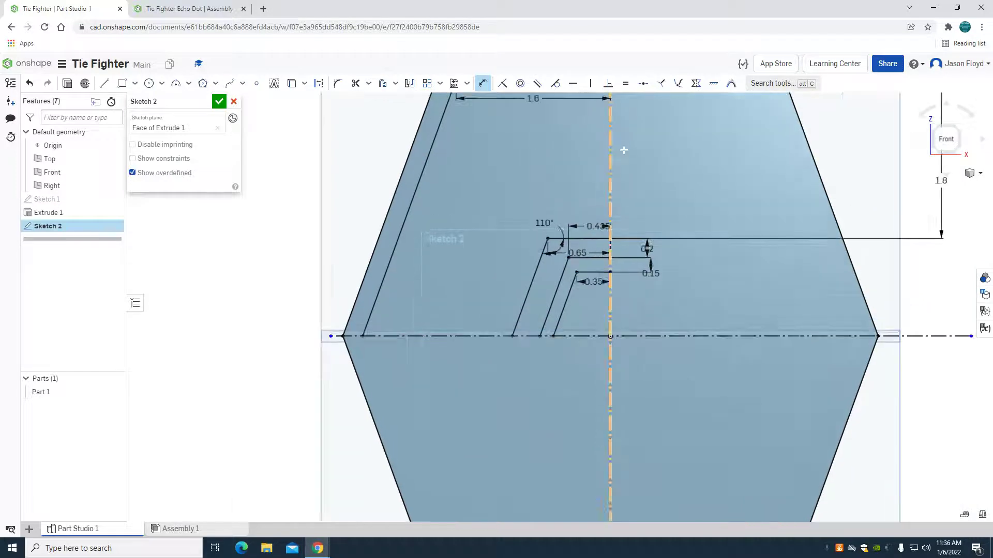
# Draw a diagonal construction line from the top-left frame corner to the 110° corner
pyautogui.press('f')
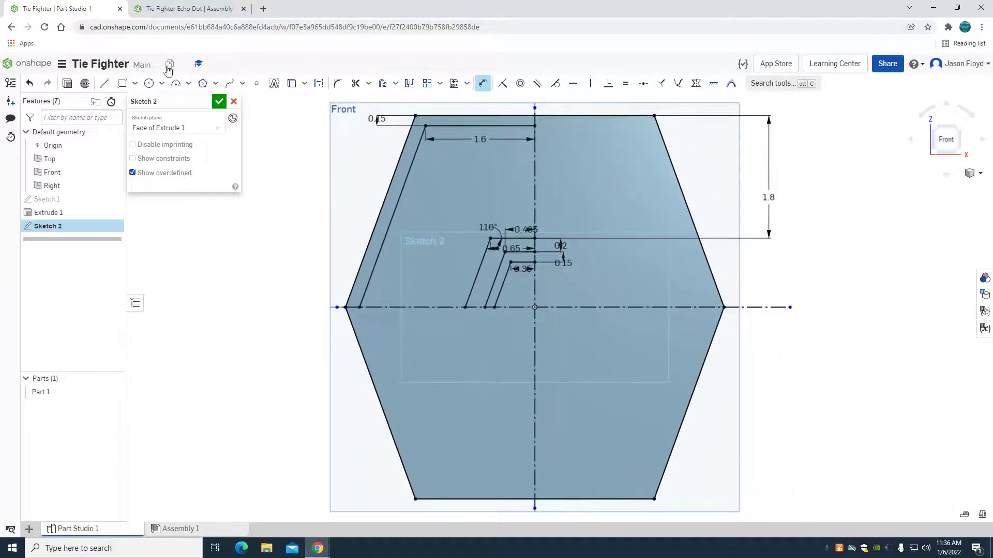
pyautogui.click(103, 84)
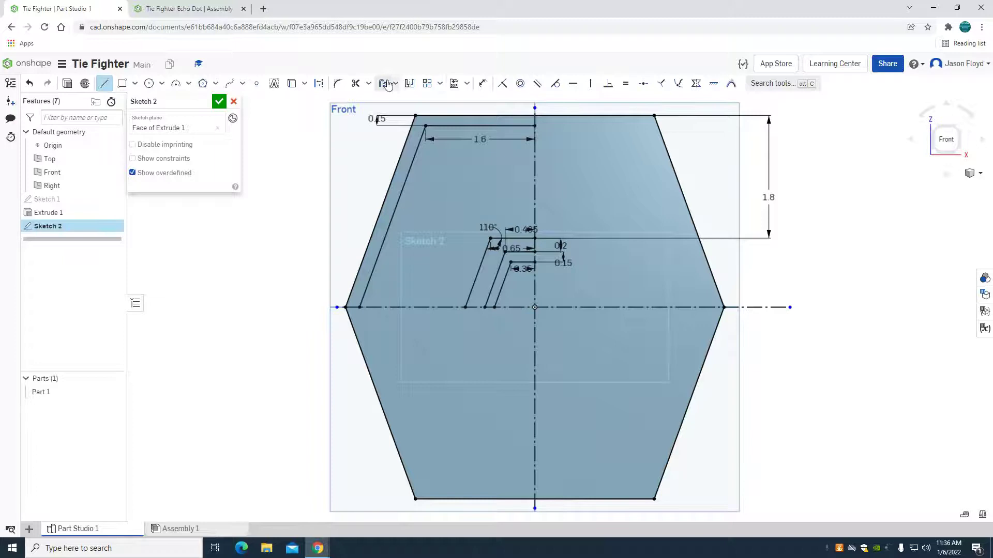
pyautogui.click(319, 84)
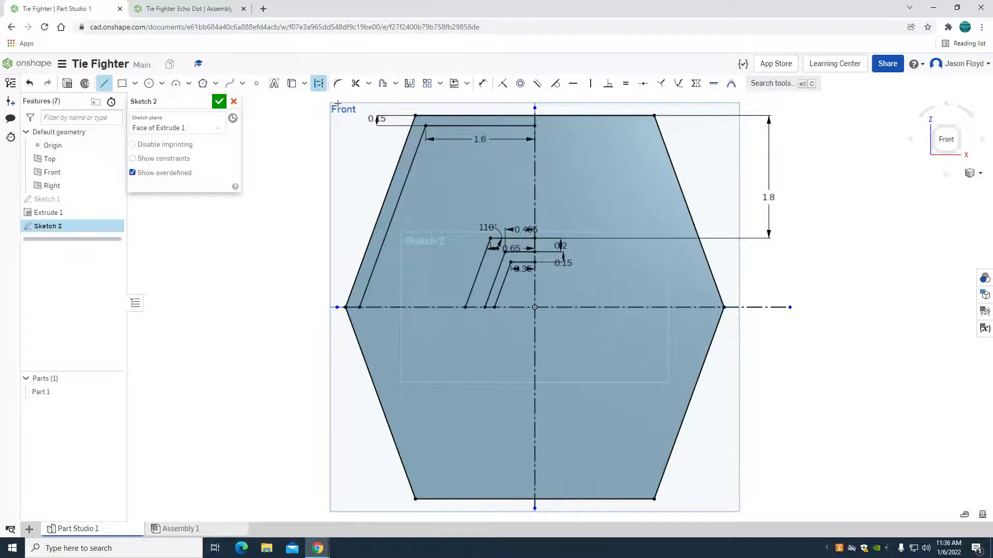
pyautogui.click(426, 126)
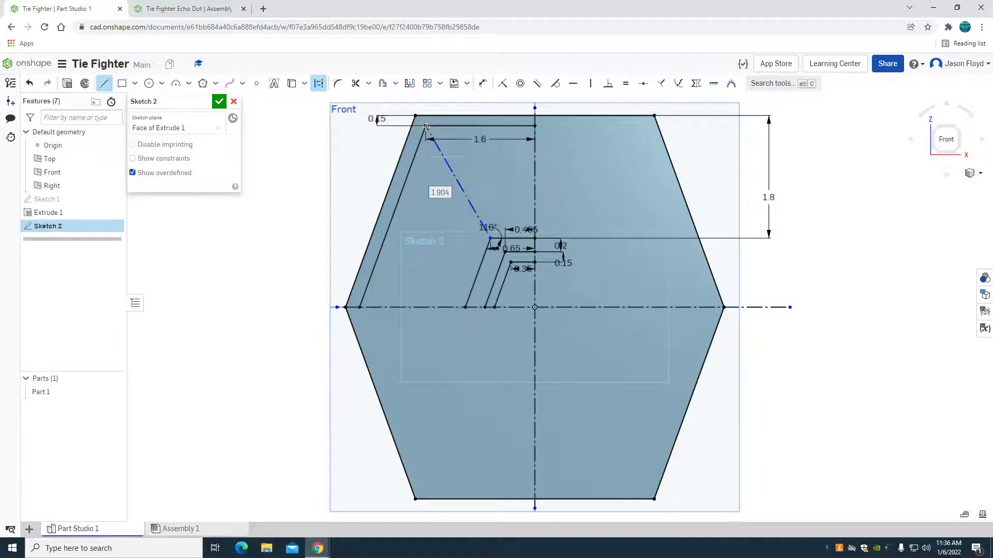
pyautogui.rightClick(350, 138)
pyautogui.click(369, 144)
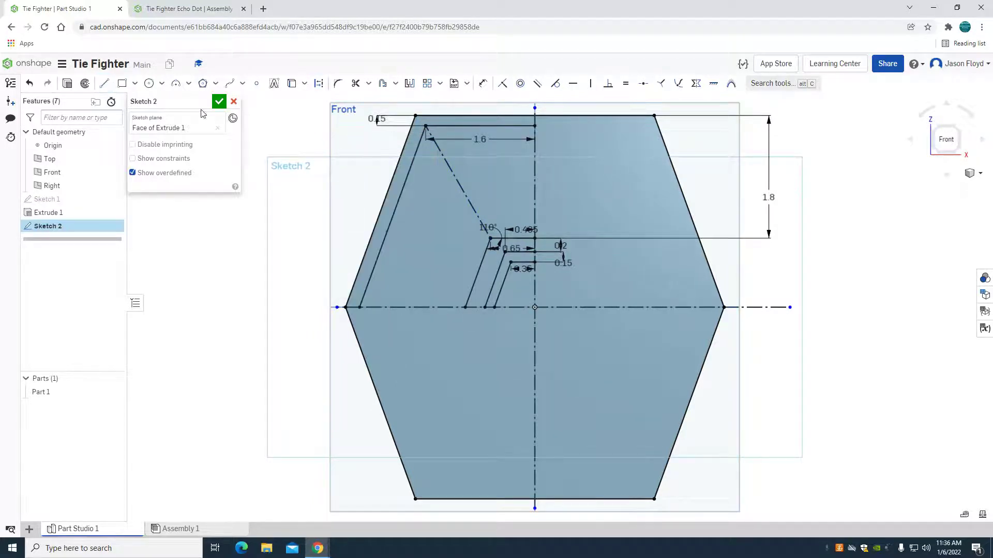
# Draw a slanted line from the top edge down to the spoke
pyautogui.click(106, 86)
pyautogui.scroll(2, 440, 172)
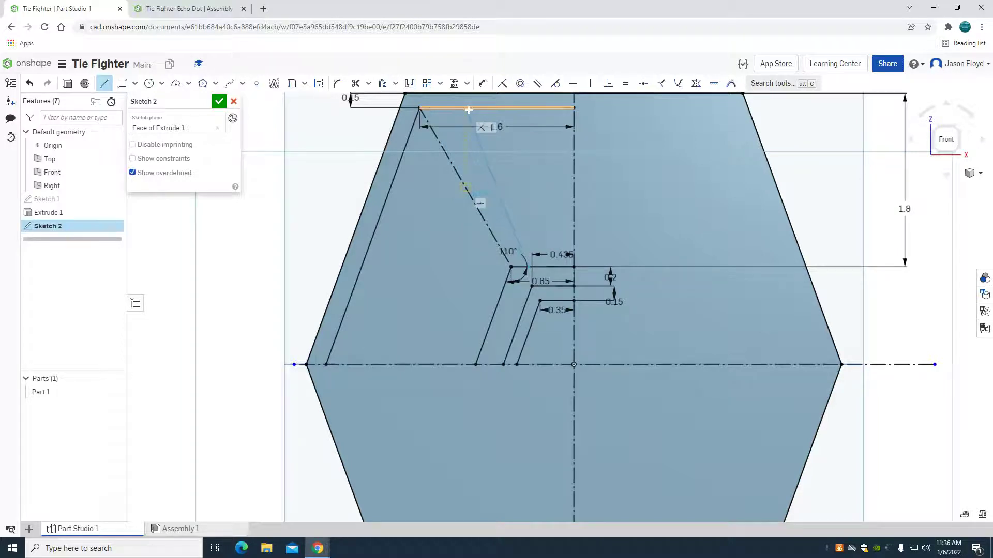
pyautogui.rightClick(442, 123)
pyautogui.press('Escape')
pyautogui.click(104, 83)
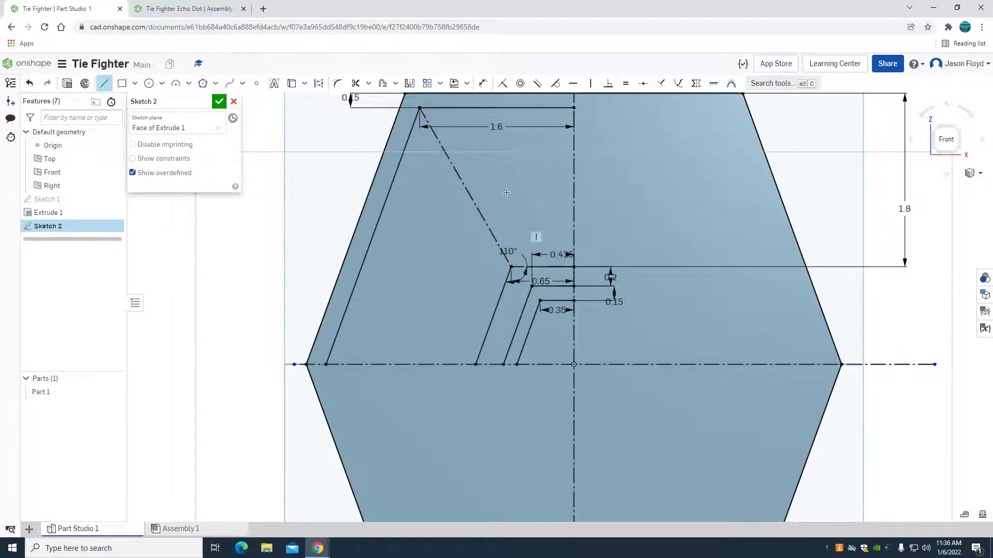
pyautogui.moveTo(433, 110); pyautogui.dragTo(525, 267)
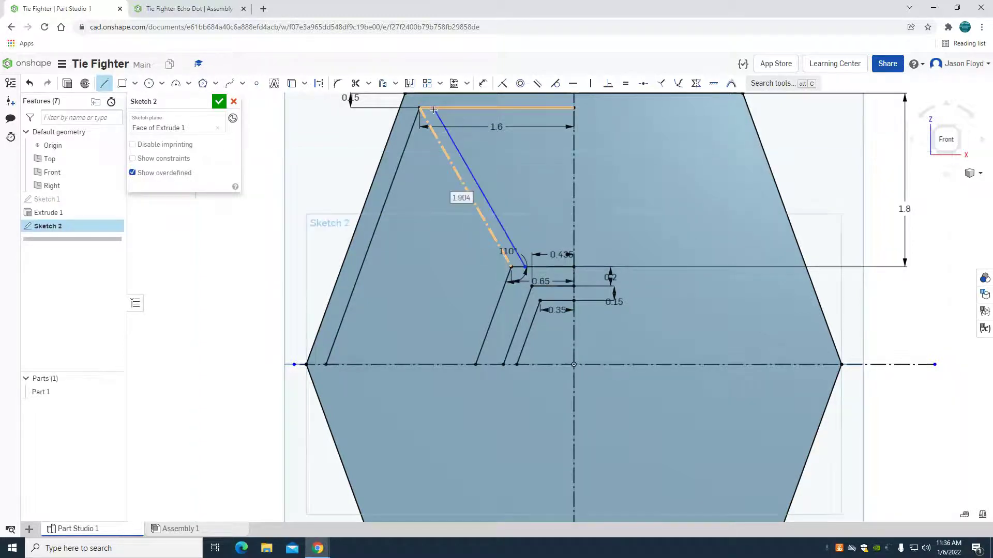
pyautogui.rightClick(472, 129)
pyautogui.press('Escape')
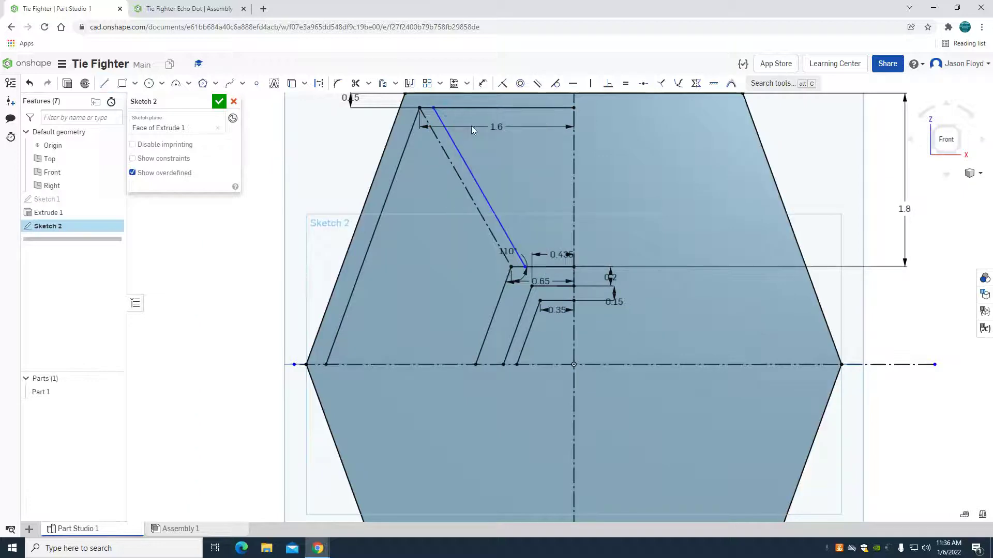
# Dimension the new slanted line 0.1 from the construction line
pyautogui.click(483, 83)
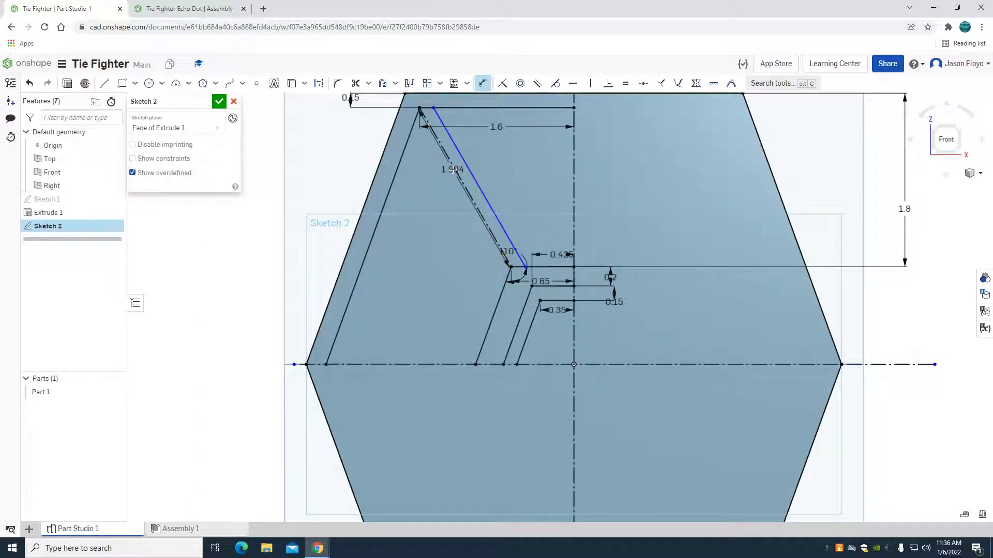
pyautogui.click(466, 163)
pyautogui.click(476, 205)
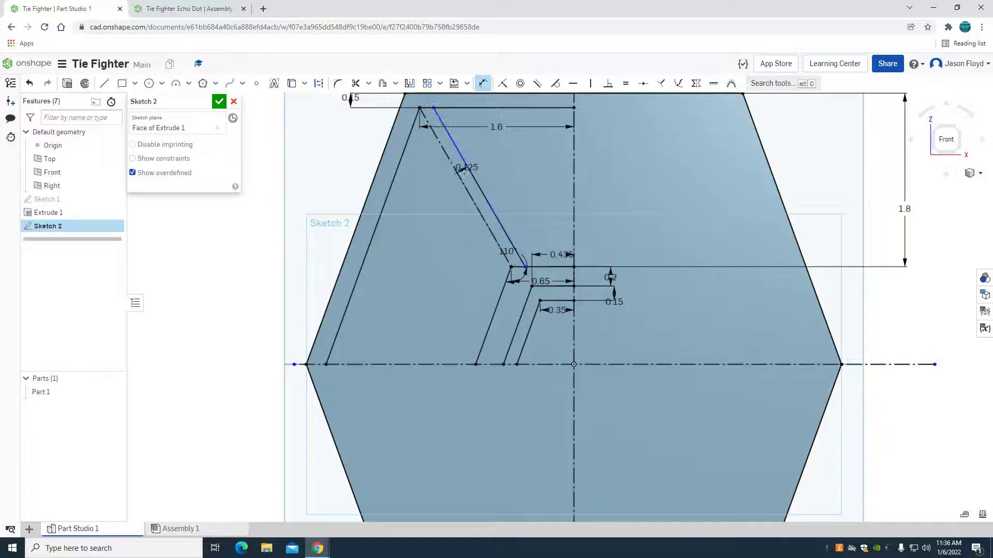
pyautogui.click(472, 177)
pyautogui.write('0.1')
pyautogui.press('Return')
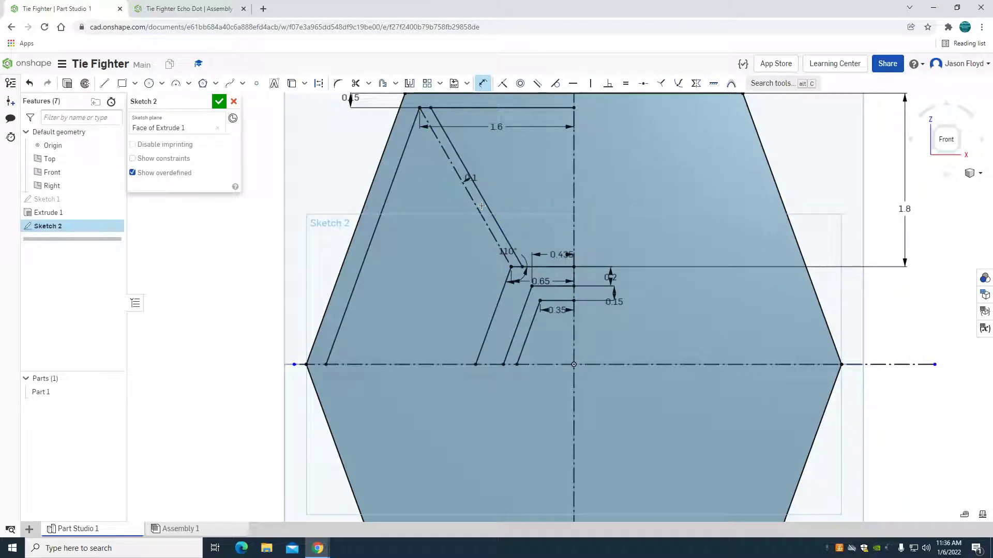
pyautogui.click(104, 83)
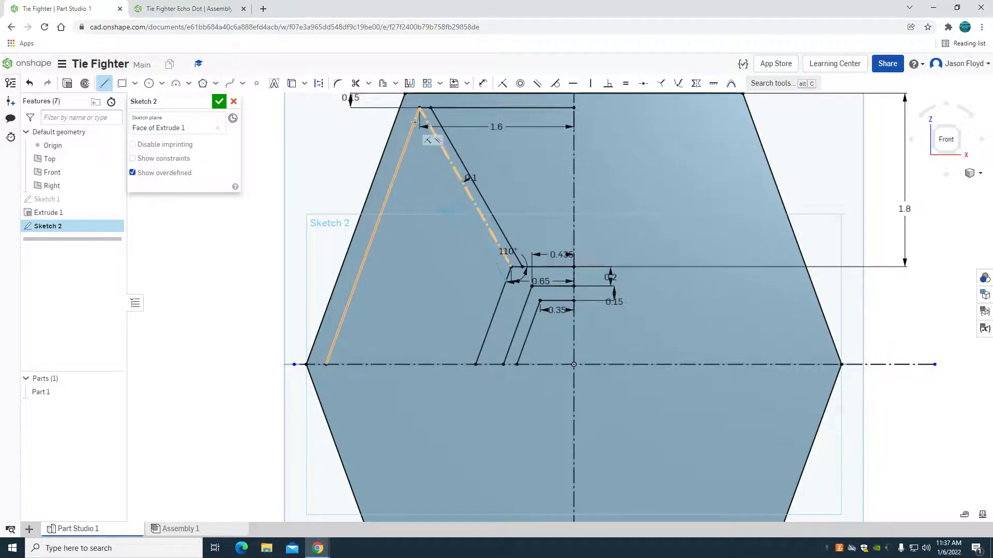
# Draw an outer slanted line from the top-left frame corner to the spoke, offset 0.1 from the construction line
pyautogui.click(414, 122)
pyautogui.click(506, 282)
pyautogui.rightClick(399, 129)
pyautogui.click(408, 135)
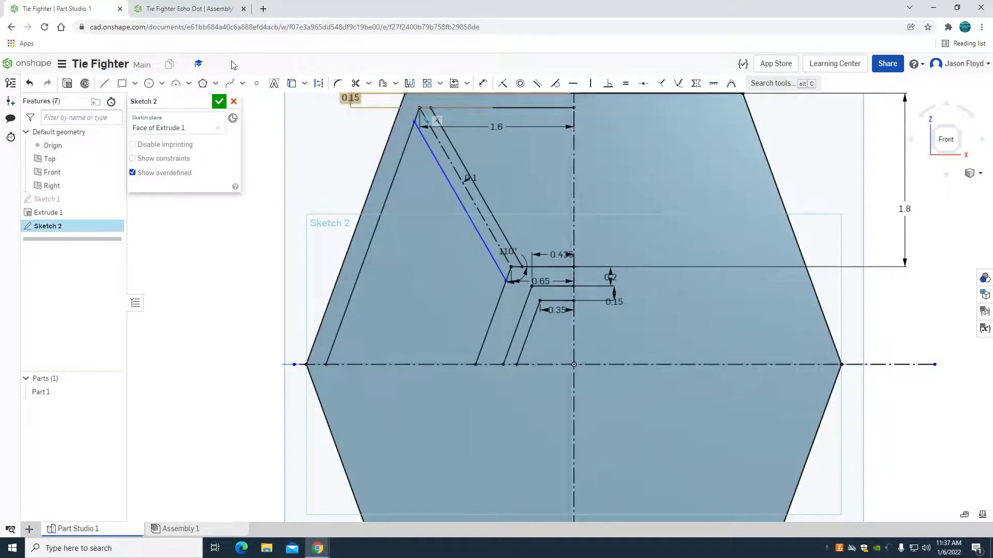
pyautogui.click(483, 84)
pyautogui.click(446, 177)
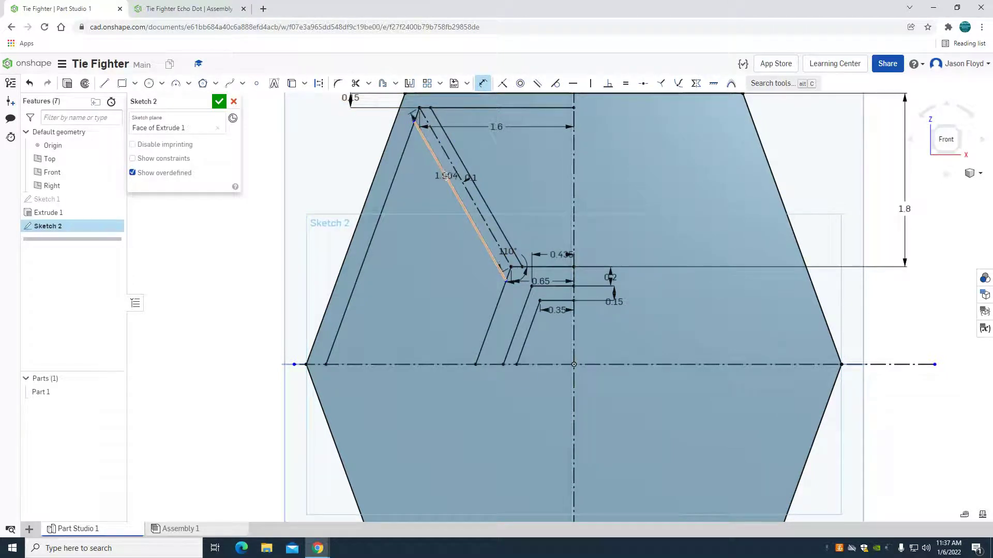
pyautogui.click(457, 175)
pyautogui.click(429, 192)
pyautogui.write('1')
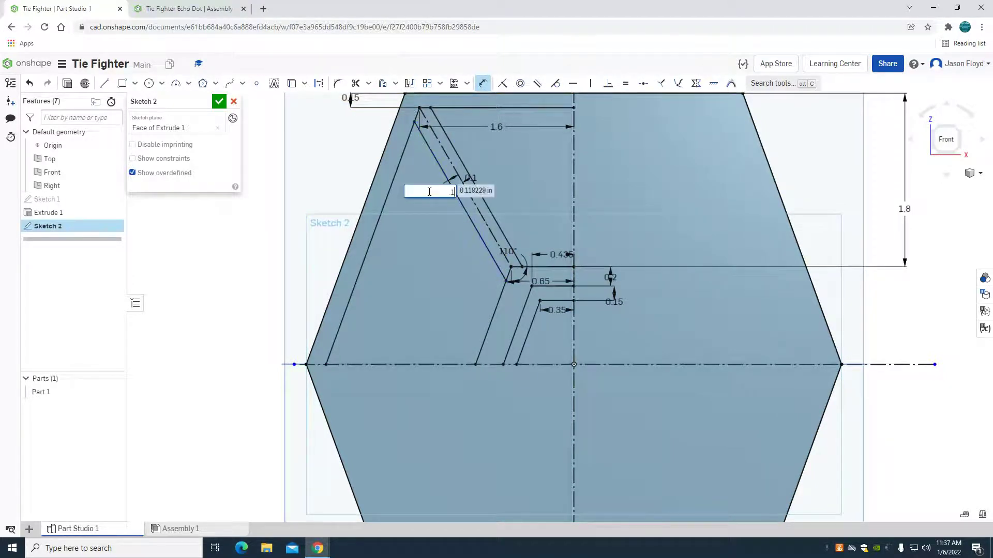
pyautogui.press('Return')
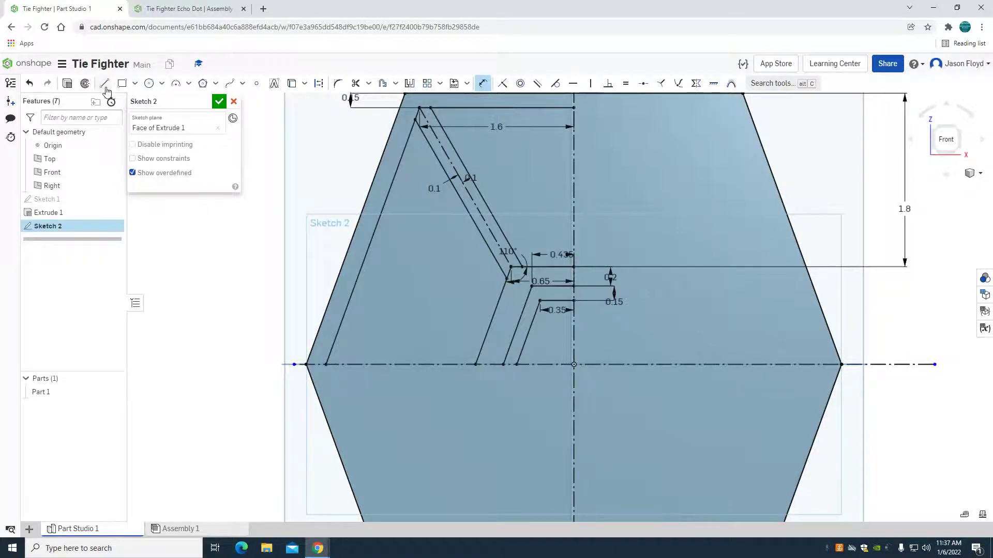
# Draw a base line along the centre axis and dimension it 0.1 above the horizontal centreline
pyautogui.click(105, 84)
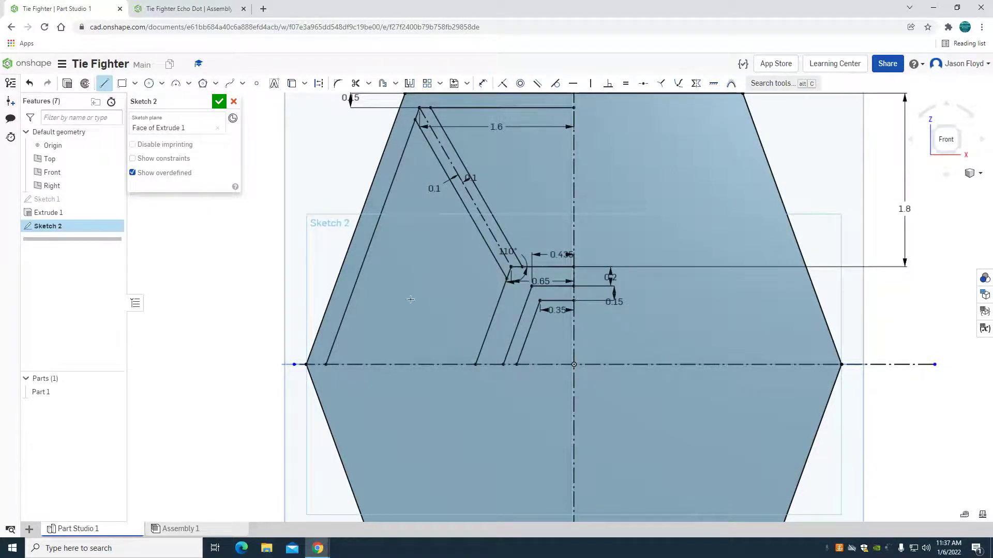
pyautogui.click(478, 351)
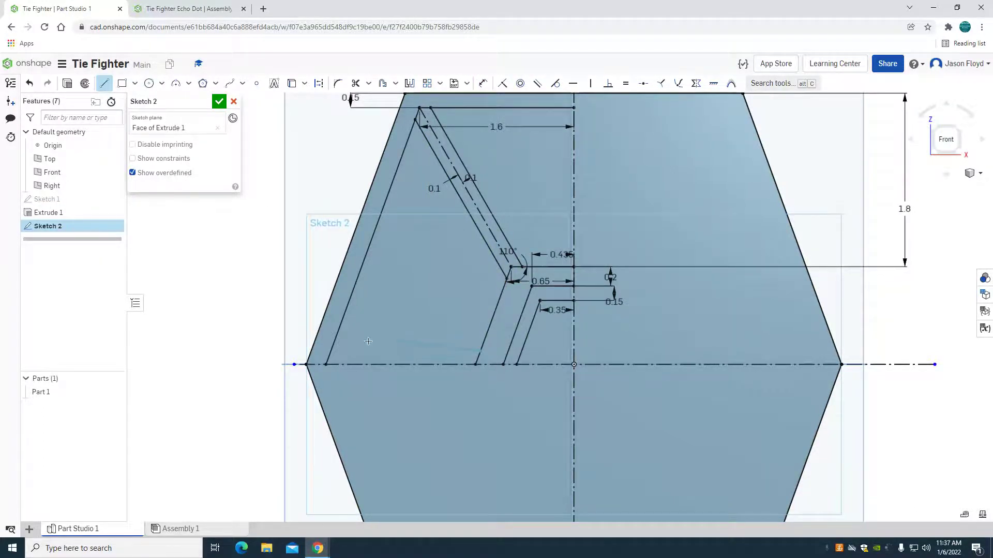
pyautogui.click(332, 352)
pyautogui.rightClick(321, 329)
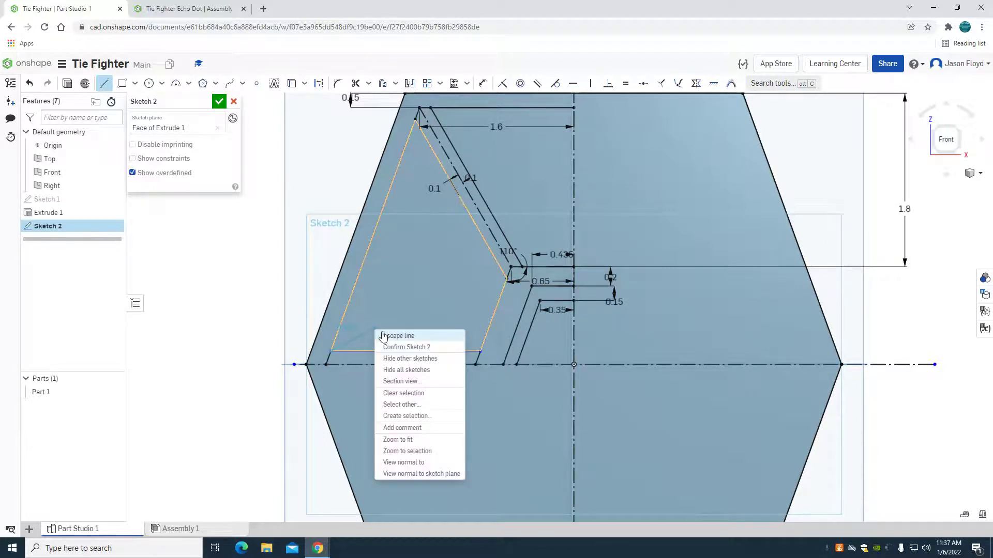
pyautogui.click(405, 334)
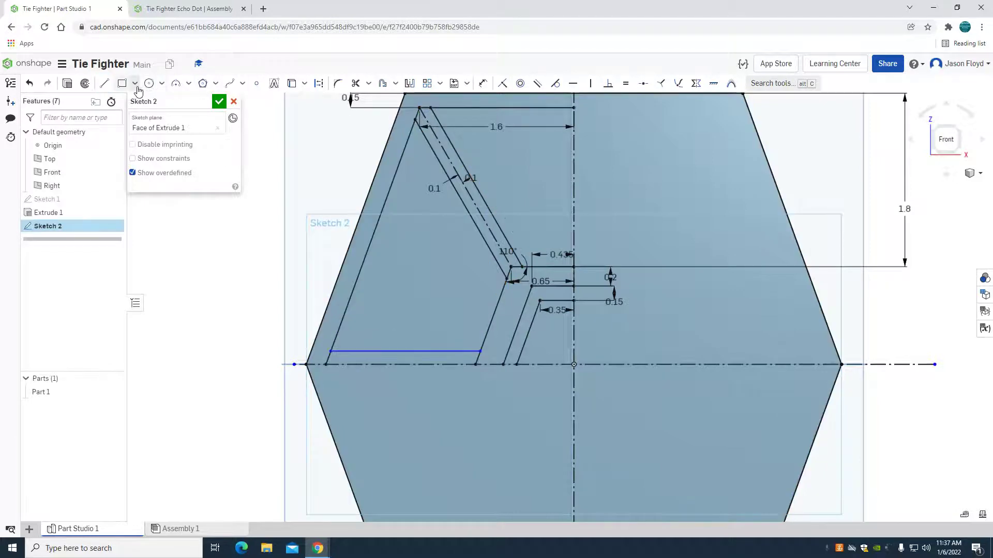
pyautogui.click(482, 83)
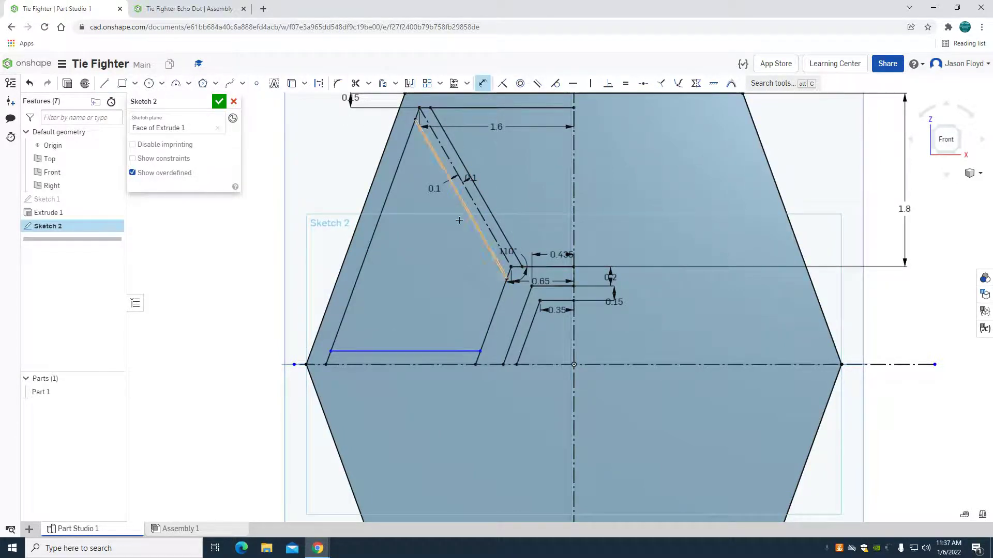
pyautogui.click(431, 350)
pyautogui.click(416, 364)
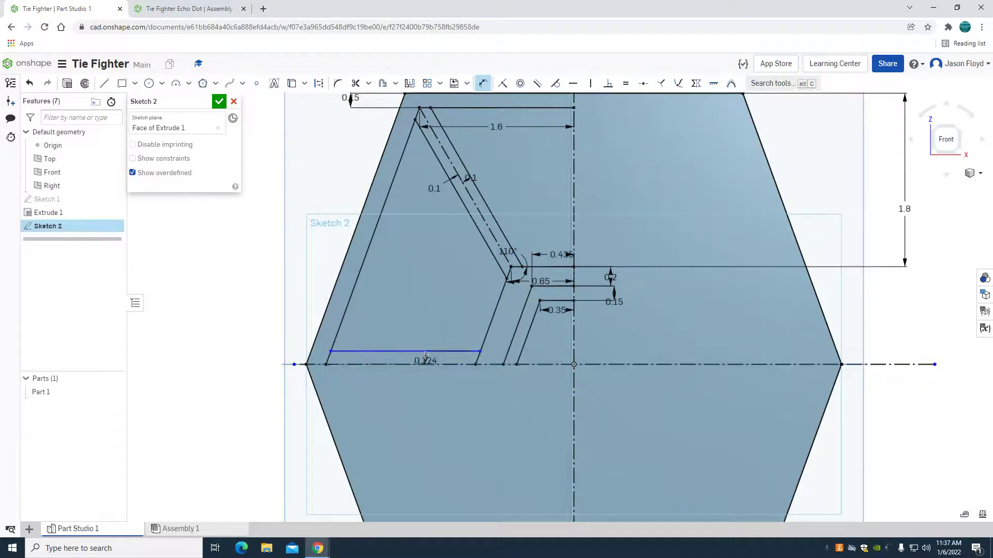
pyautogui.click(411, 342)
pyautogui.write('0.1')
pyautogui.press('Return')
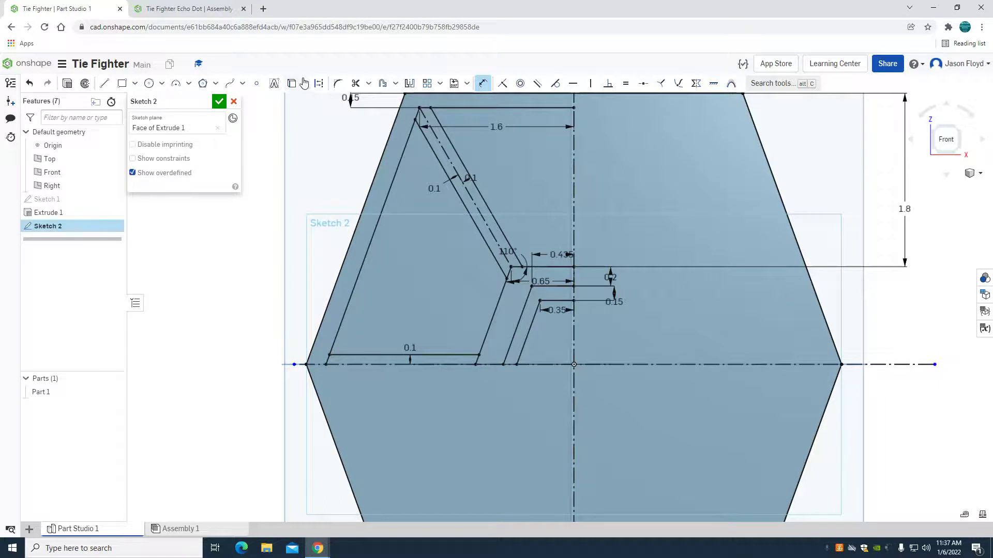
# Mirror the left cutout, inner slanted line and lower spoke line across the vertical centreline
pyautogui.click(409, 83)
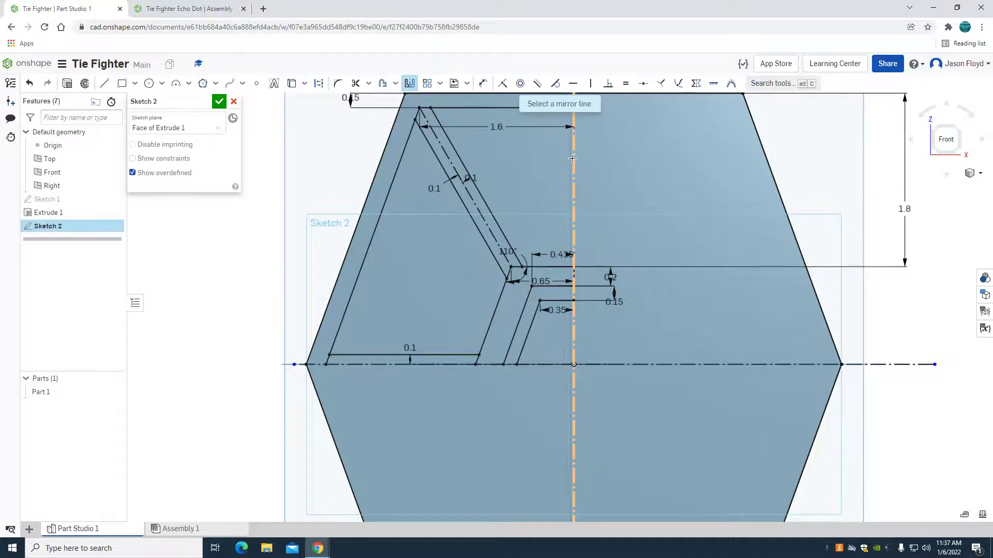
pyautogui.click(572, 158)
pyautogui.scroll(-3, 465, 145)
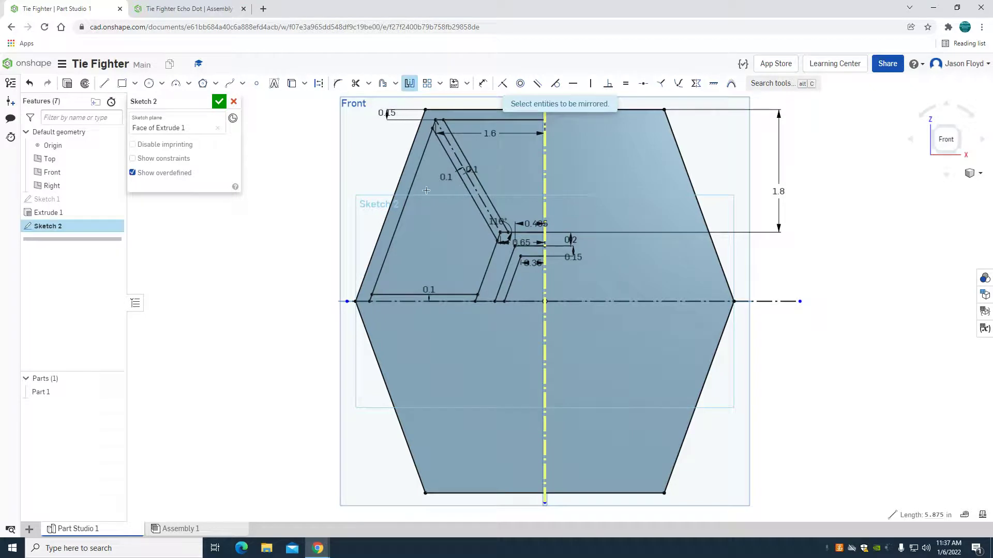
pyautogui.moveTo(376, 108); pyautogui.dragTo(588, 316)
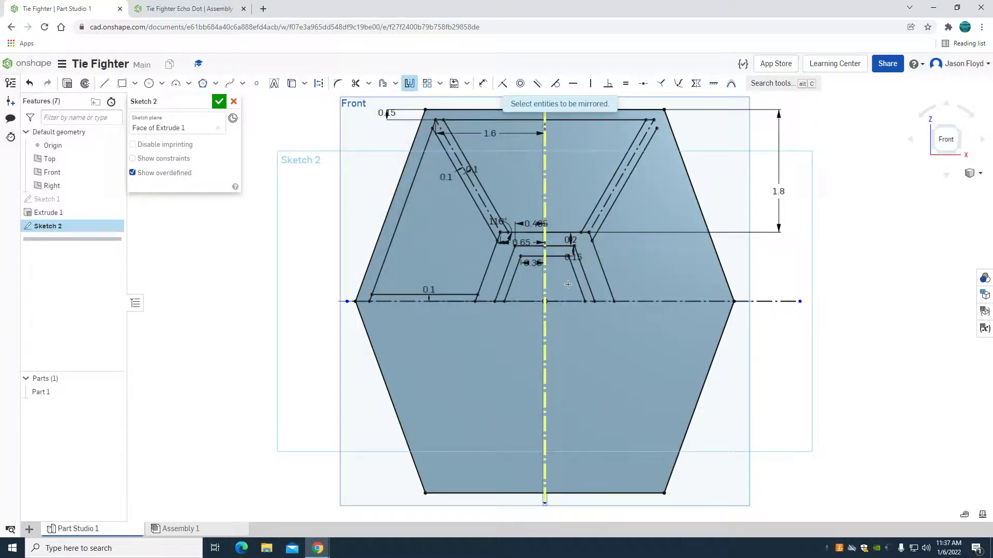
pyautogui.click(423, 158)
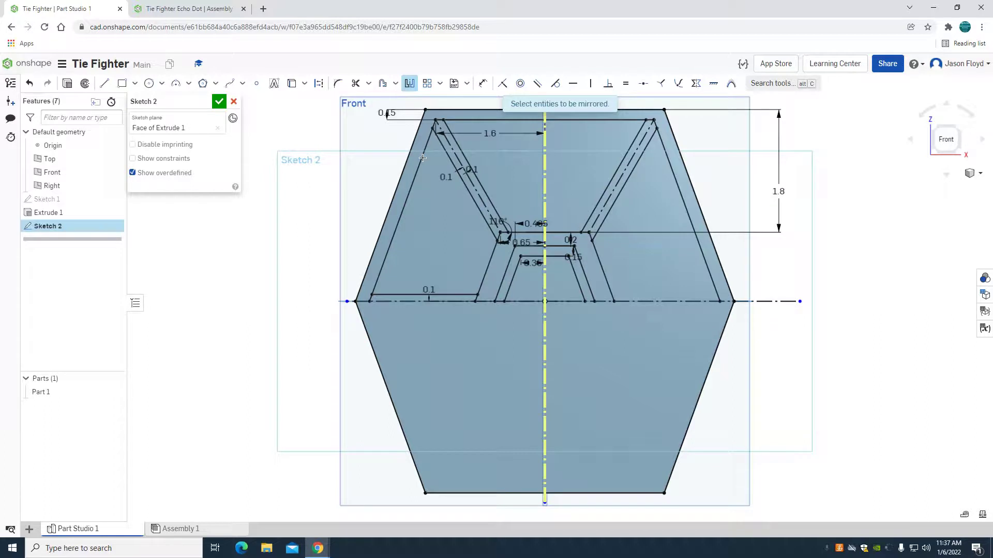
pyautogui.click(470, 295)
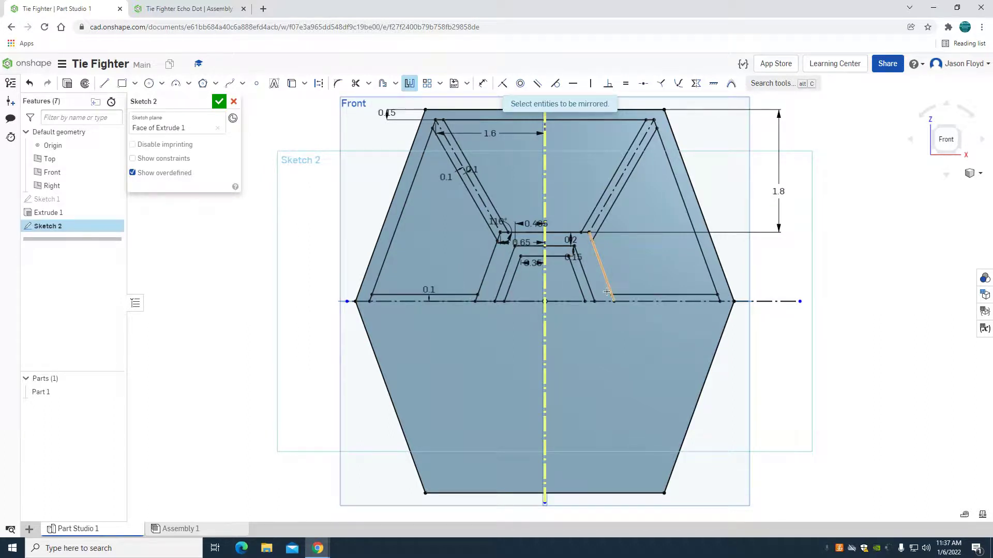
pyautogui.rightClick(405, 172)
pyautogui.click(411, 182)
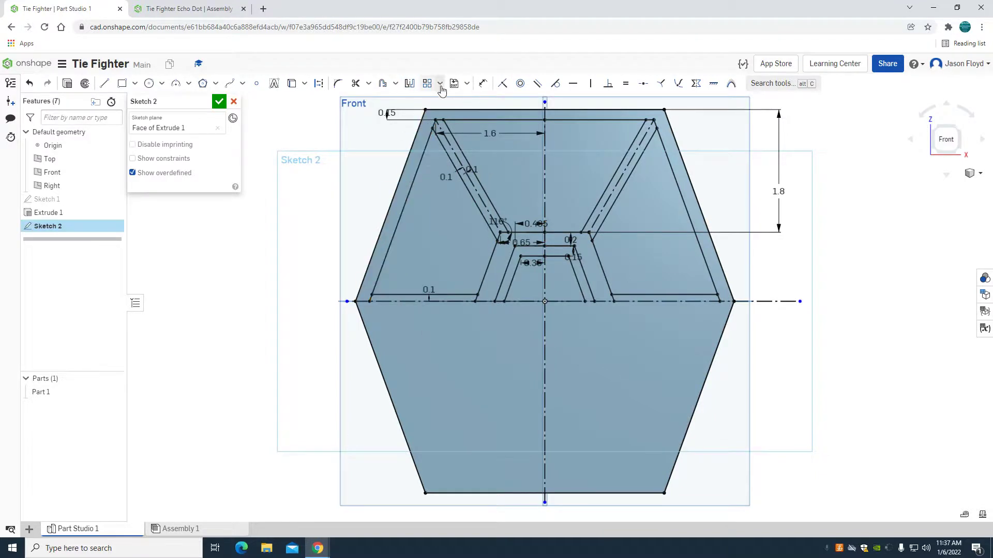
# Mirror the entire upper half across the horizontal centreline and close Sketch 2
pyautogui.click(409, 83)
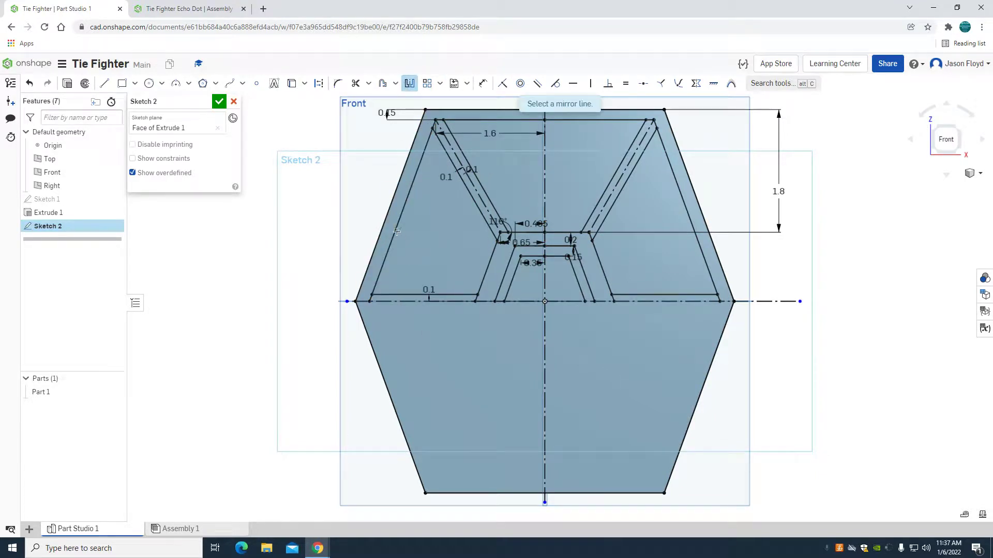
pyautogui.moveTo(302, 95); pyautogui.dragTo(813, 320)
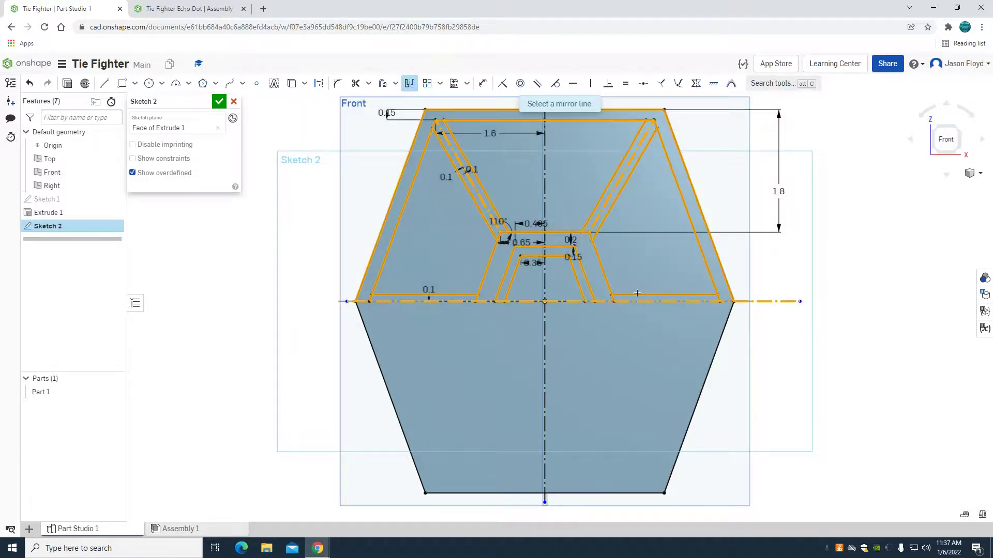
pyautogui.click(555, 302)
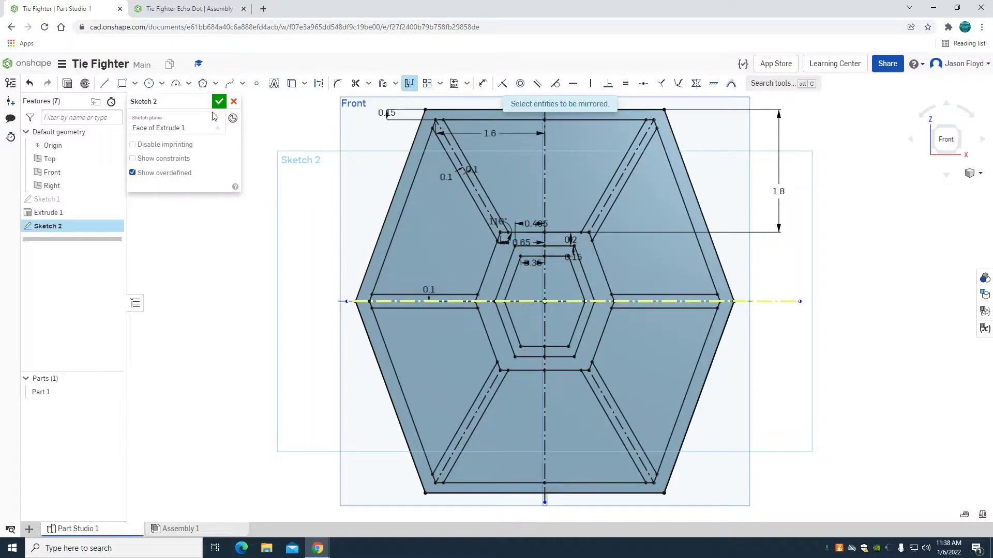
pyautogui.rightClick(259, 140)
pyautogui.click(279, 147)
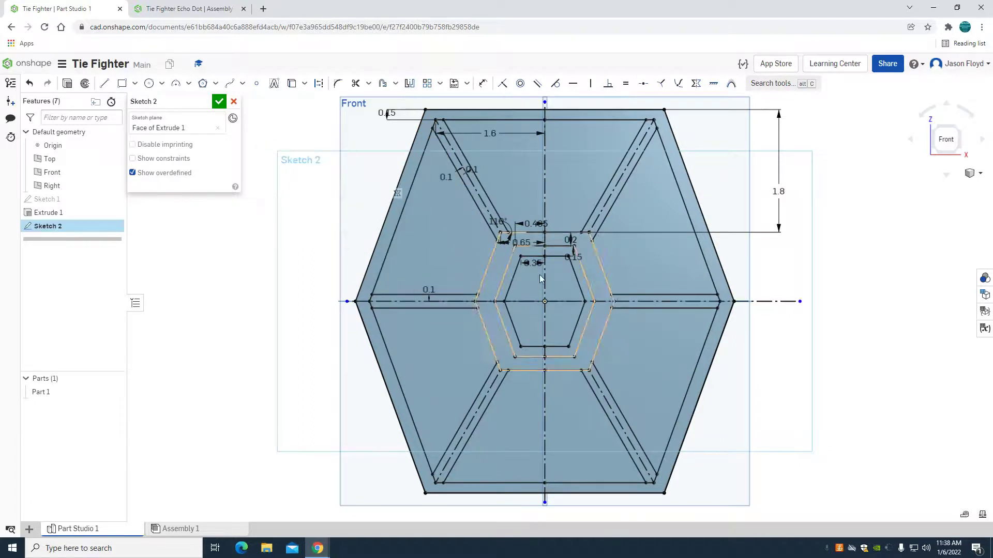
pyautogui.click(219, 102)
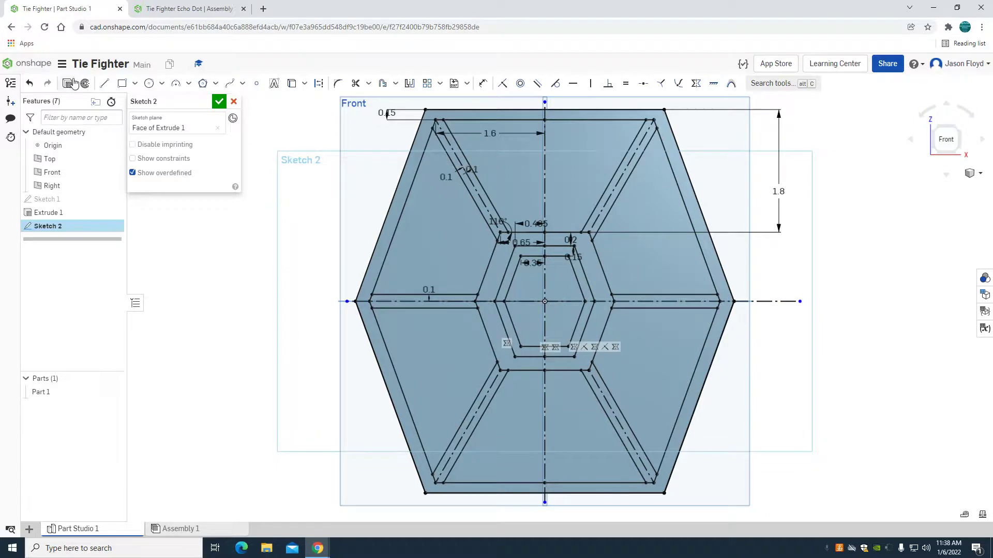
# Extrude the six spokes, central hexagon ring and inner hexagon of Sketch 2 by 0.1 in
pyautogui.click(113, 83)
pyautogui.moveTo(270, 212); pyautogui.dragTo(288, 200, button='right')
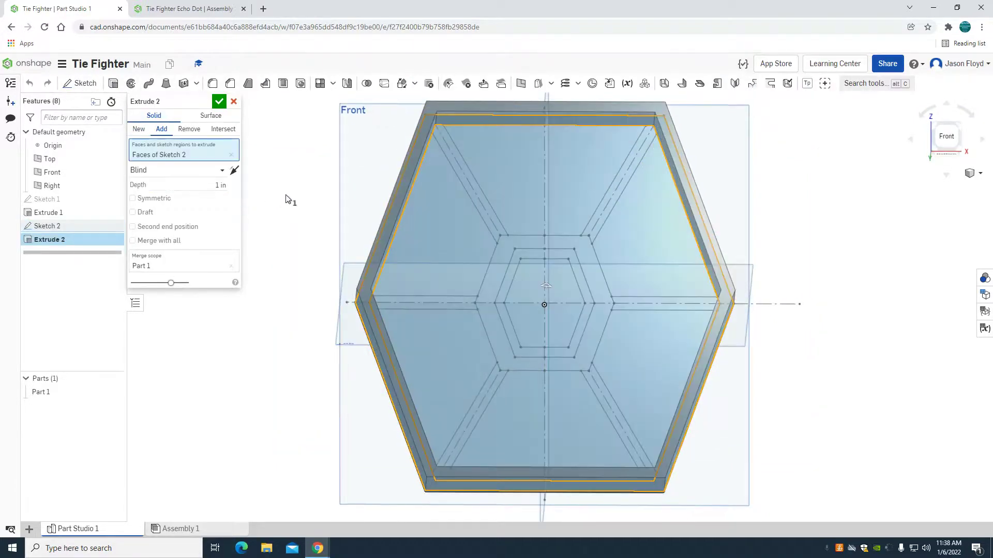
pyautogui.click(471, 196)
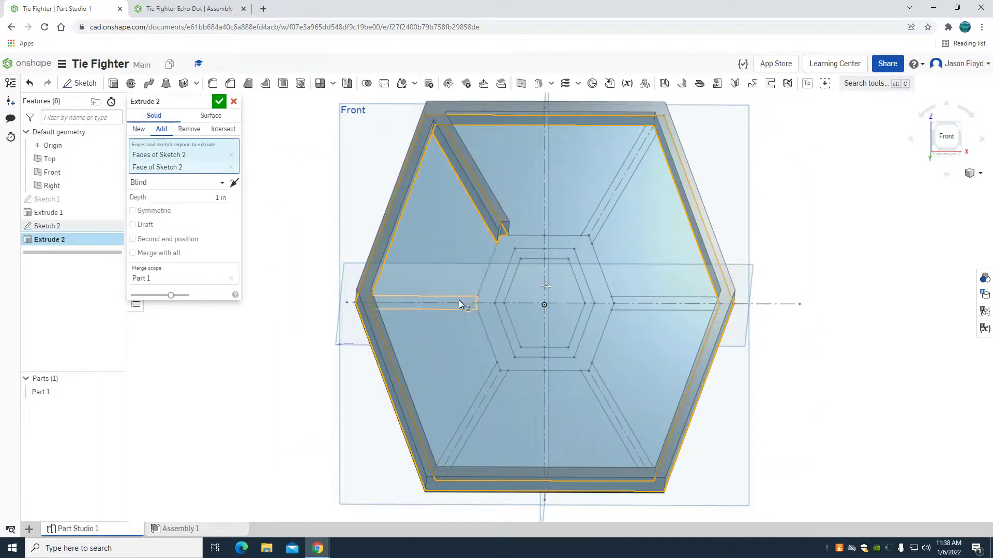
pyautogui.click(458, 303)
pyautogui.click(500, 389)
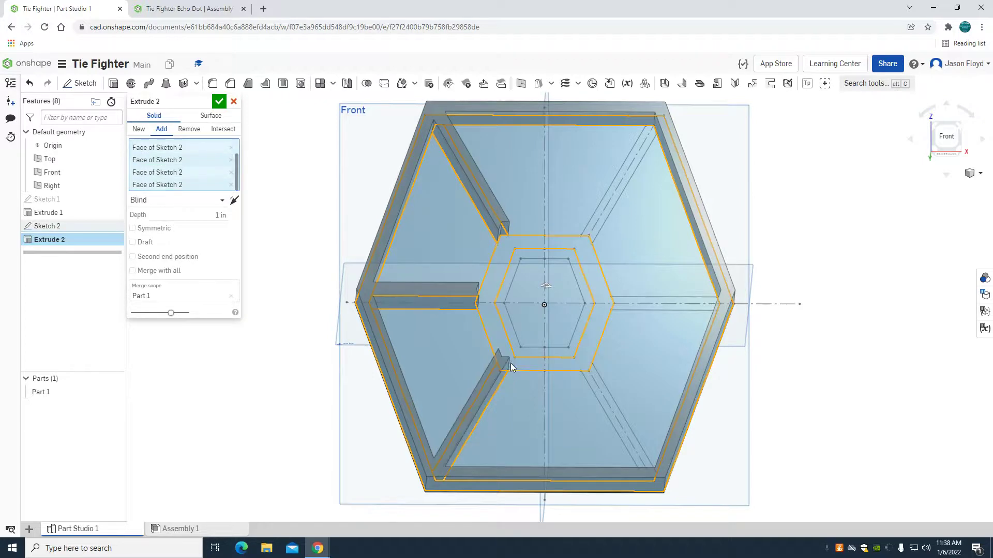
pyautogui.click(510, 366)
pyautogui.click(534, 324)
pyautogui.click(605, 392)
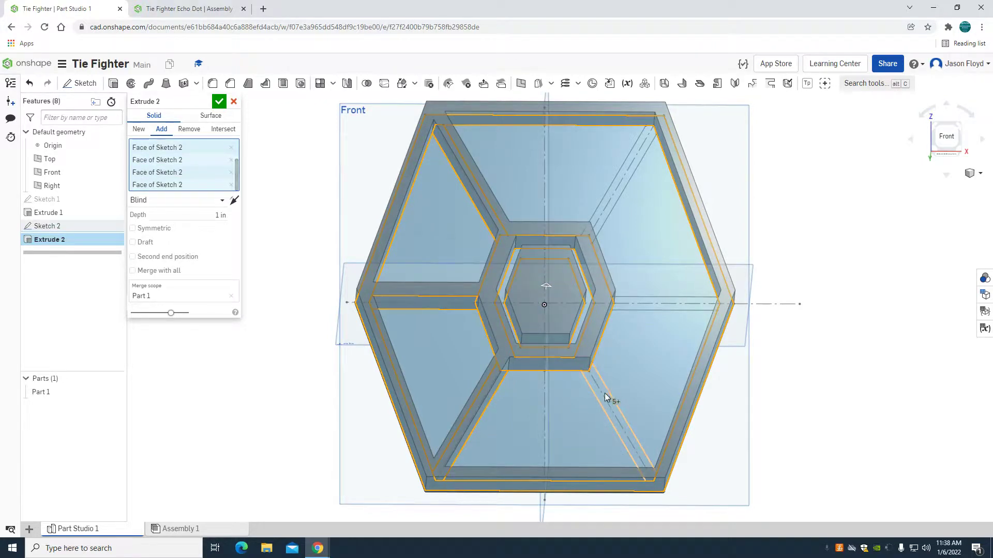
pyautogui.click(637, 303)
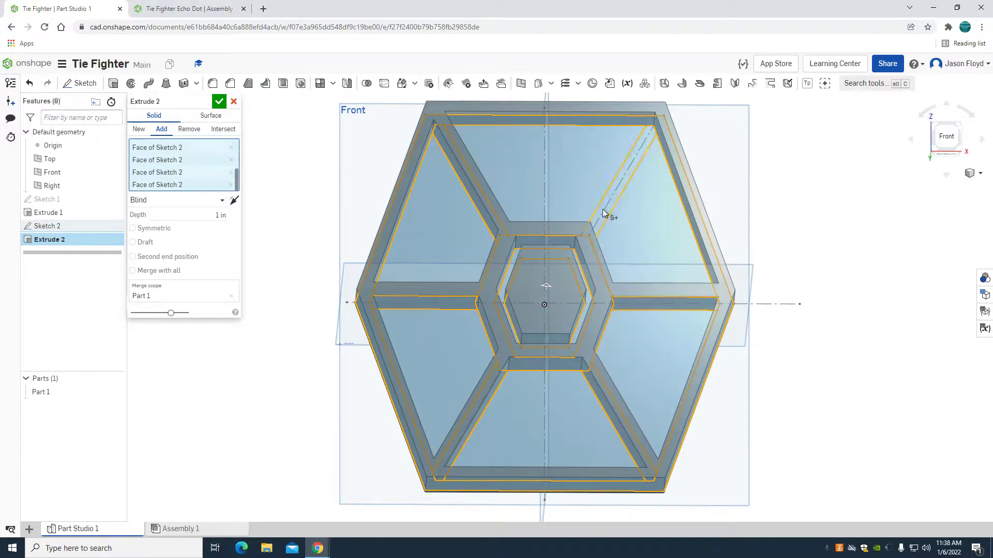
pyautogui.click(603, 213)
pyautogui.click(207, 216)
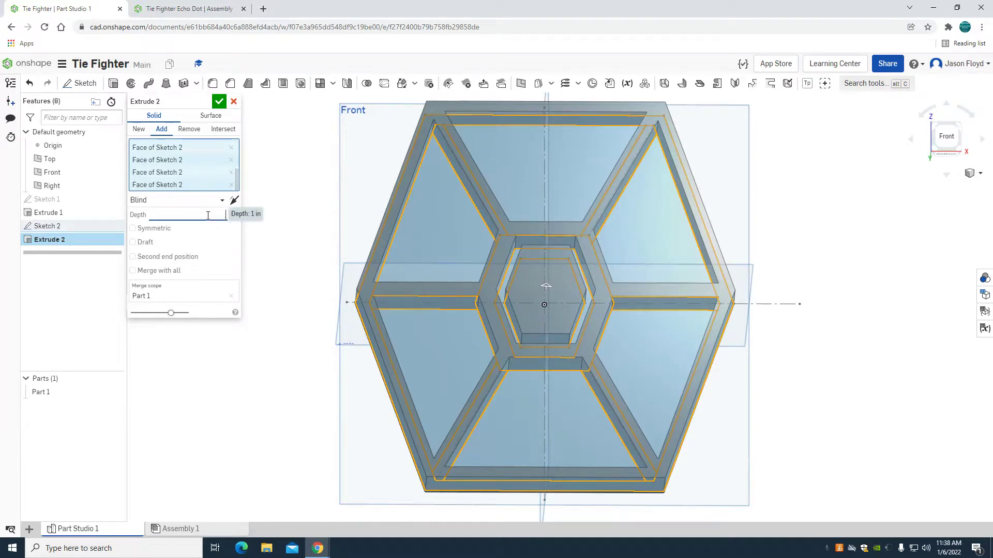
pyautogui.click(219, 101)
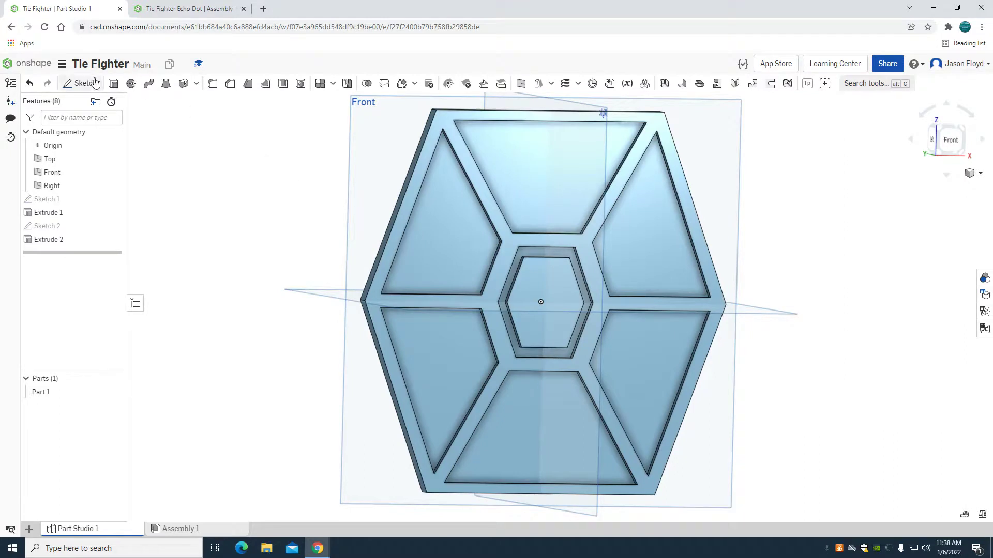
# Start Sketch 3 on the central hexagon face and view it straight on from Front
pyautogui.click(80, 83)
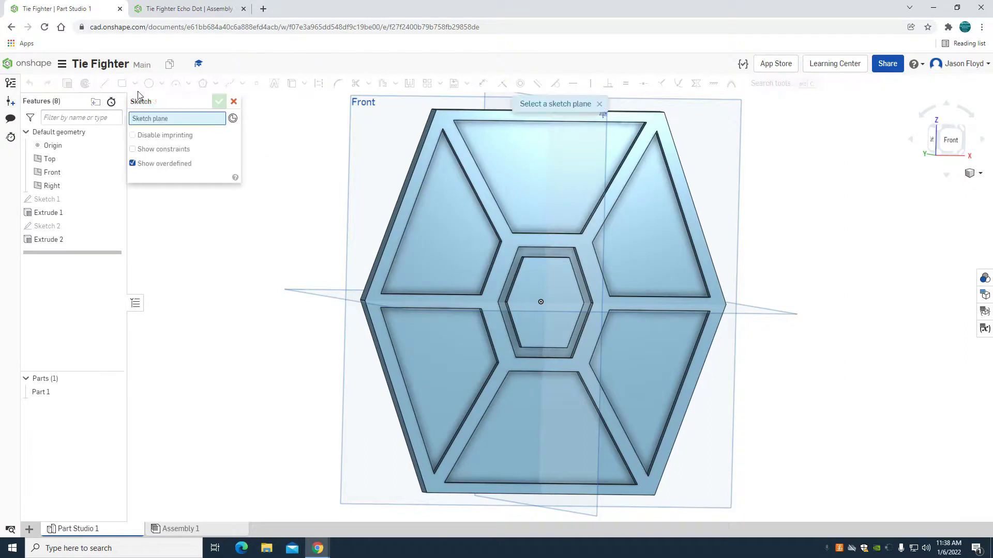
pyautogui.click(538, 287)
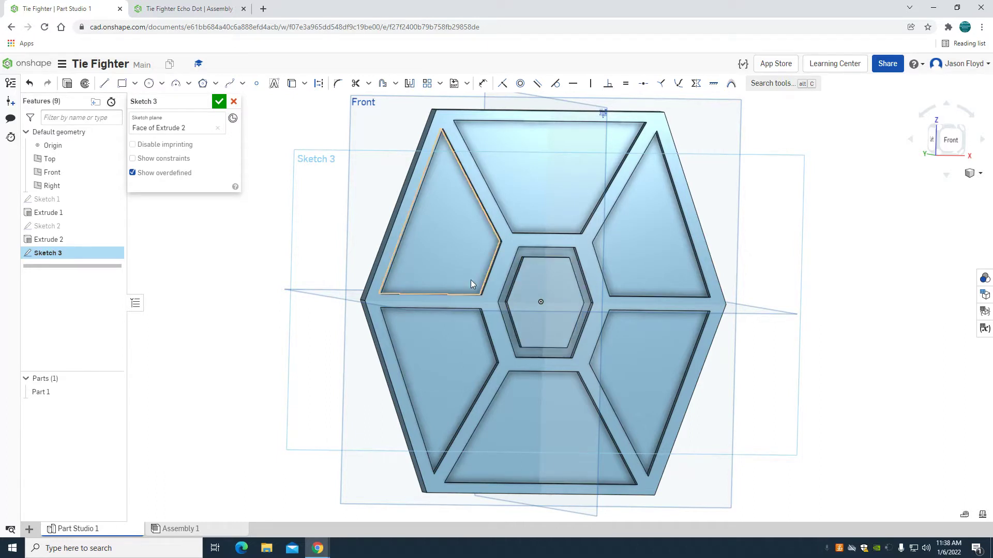
pyautogui.click(944, 147)
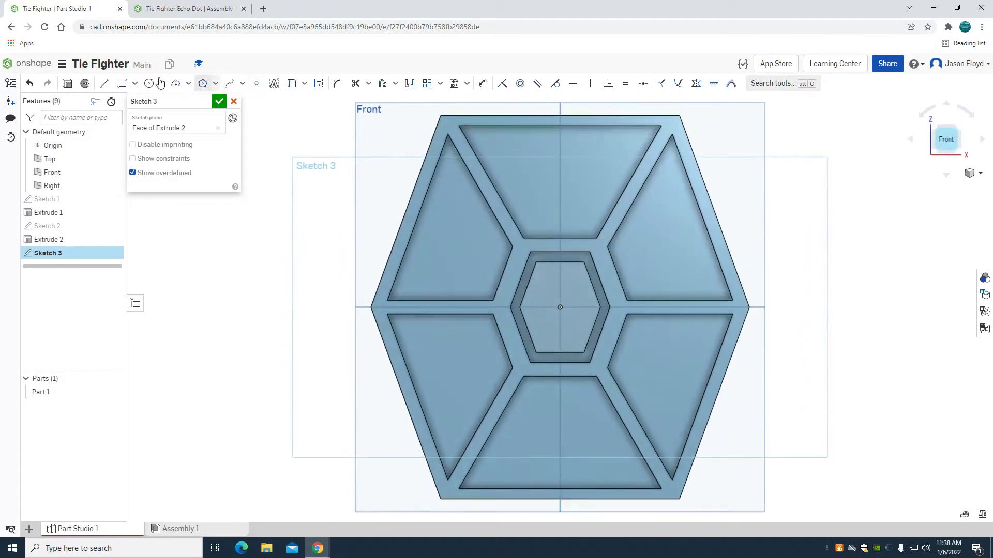